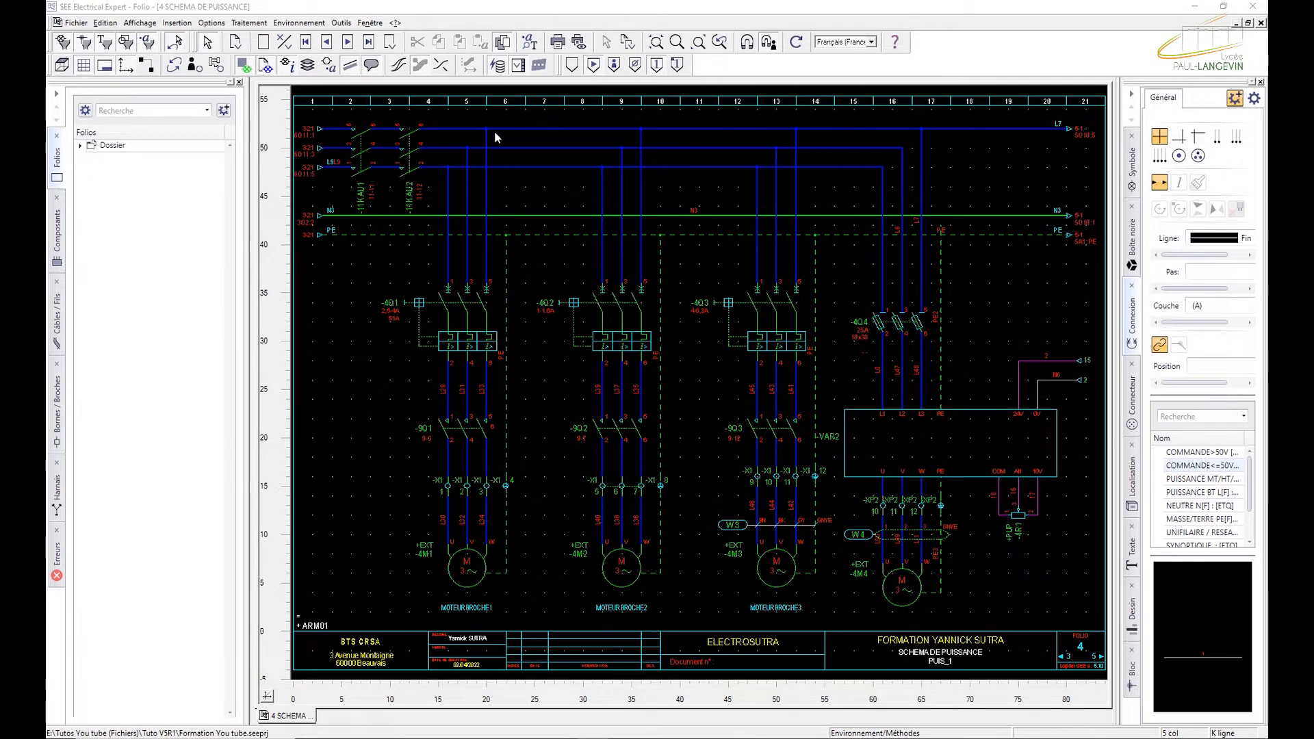
scroll(495, 135, "up", 2)
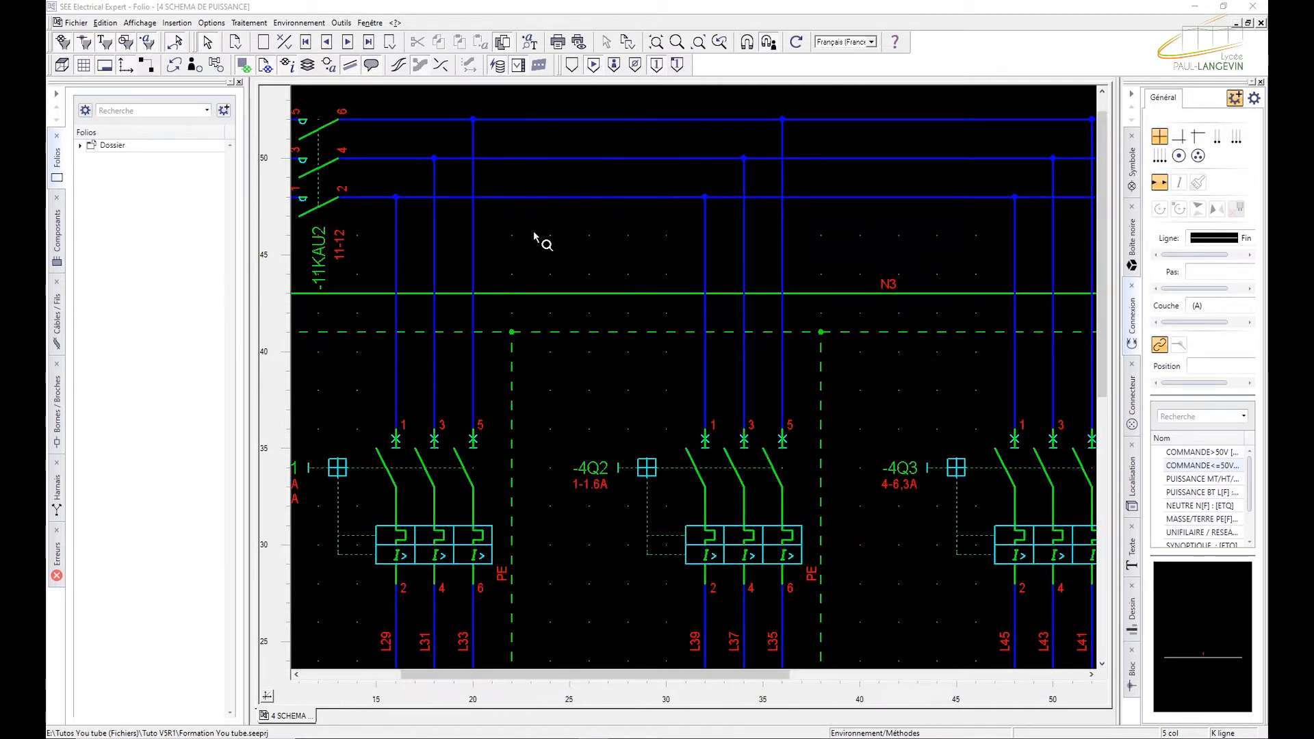
scroll(541, 233, "down", 2)
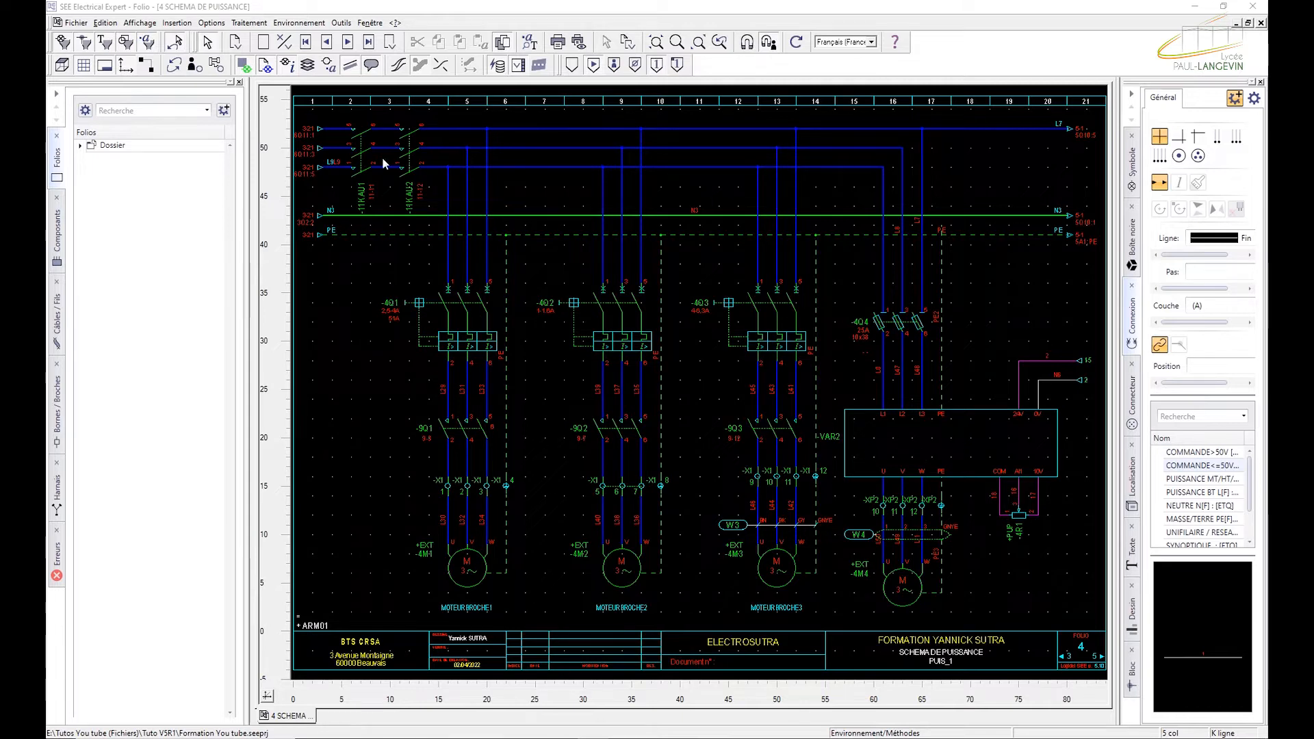
- Open the method settings for the current project's Équipotentielles and select the PUISSANCE BT connection type
left_click(342, 23)
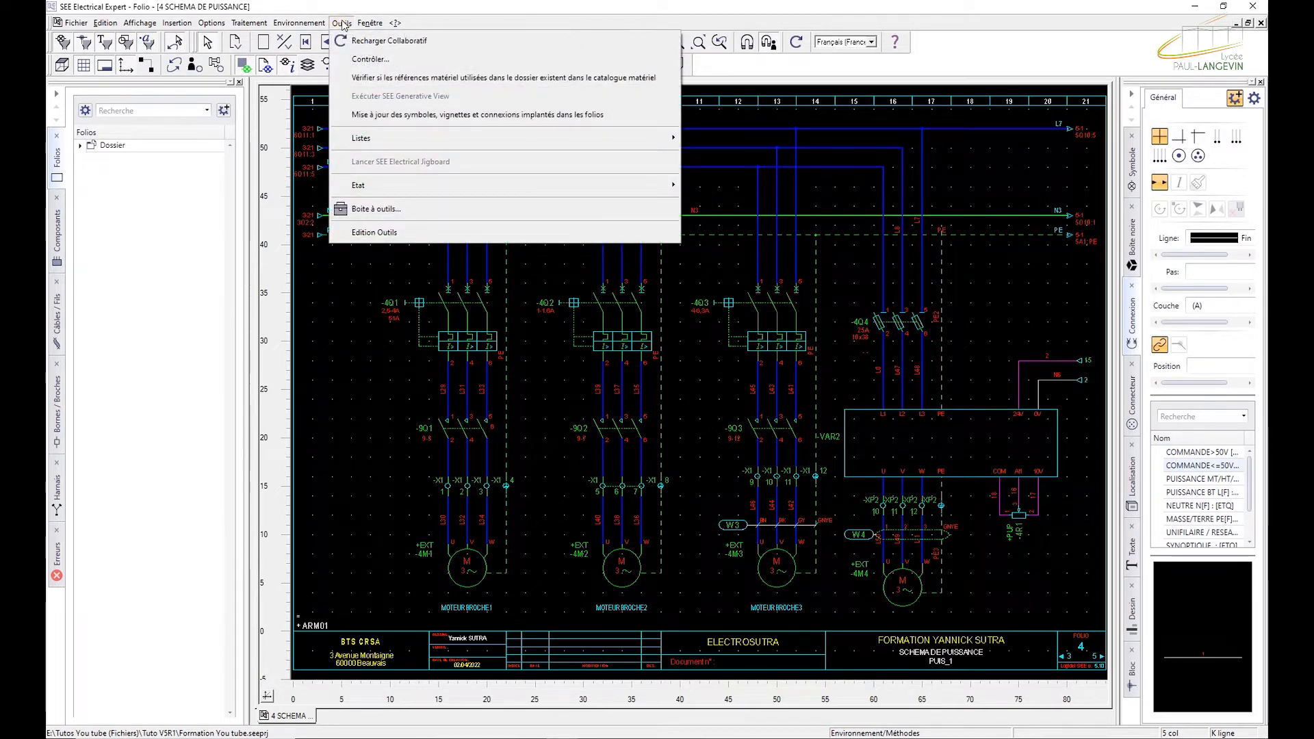
mouse_move(312, 23)
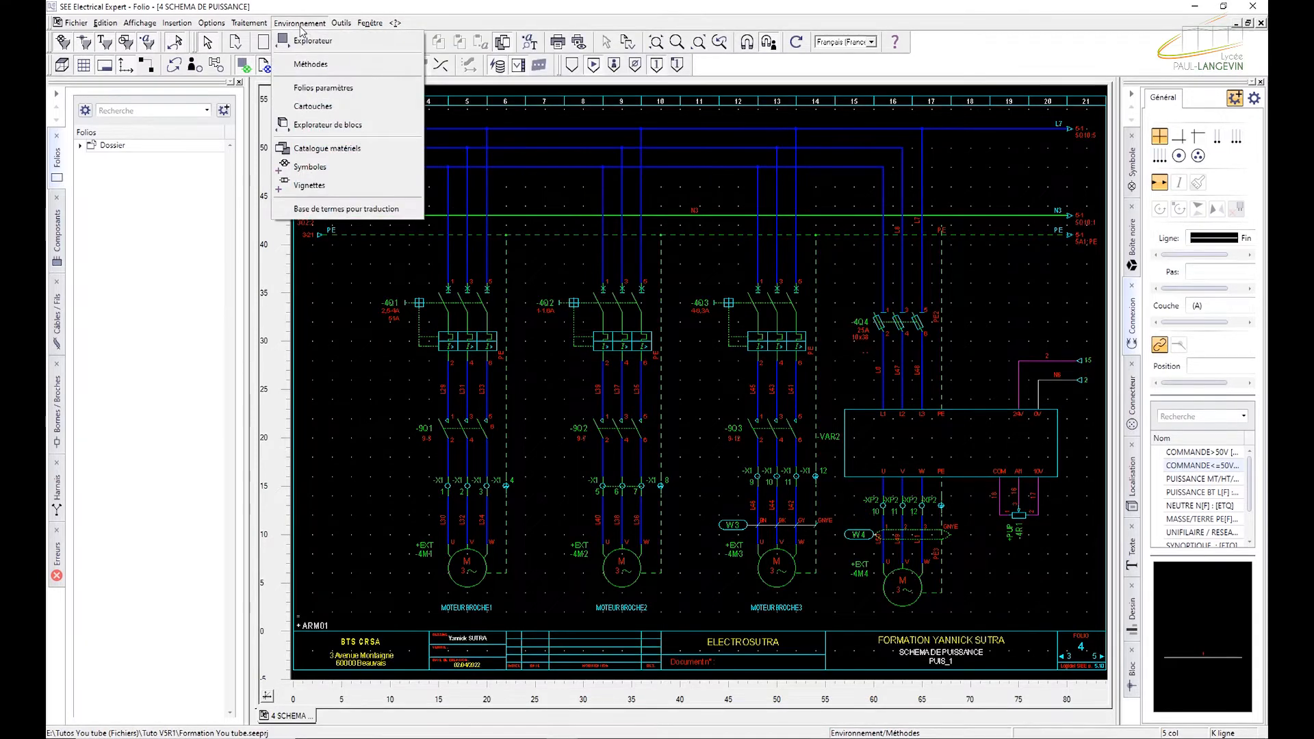
left_click(311, 65)
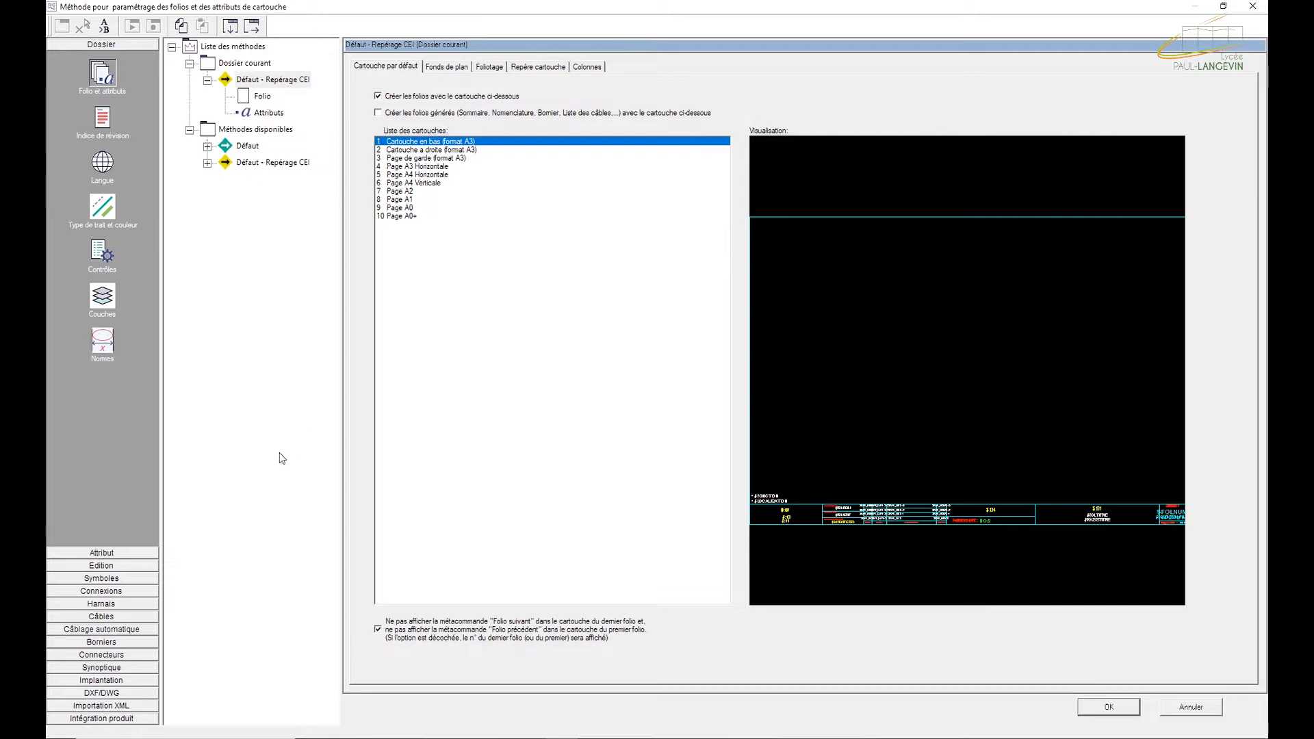
left_click(115, 593)
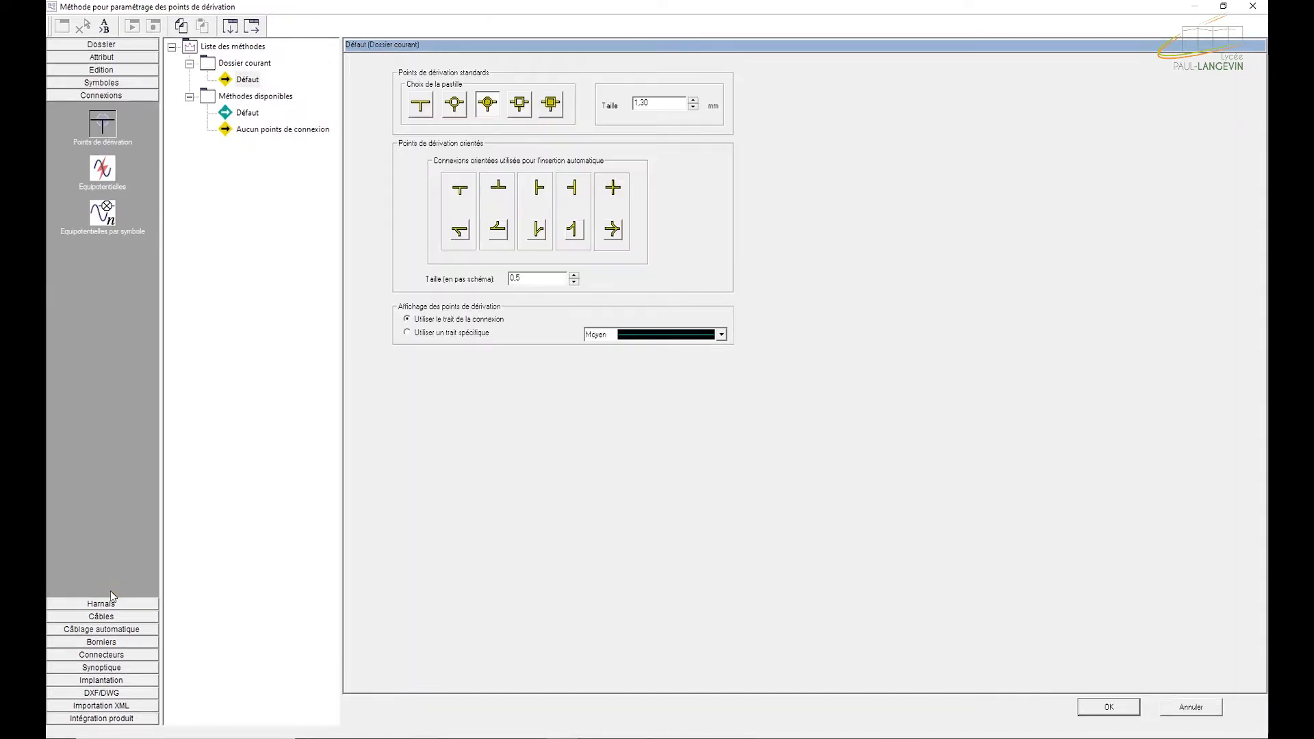
left_click(101, 170)
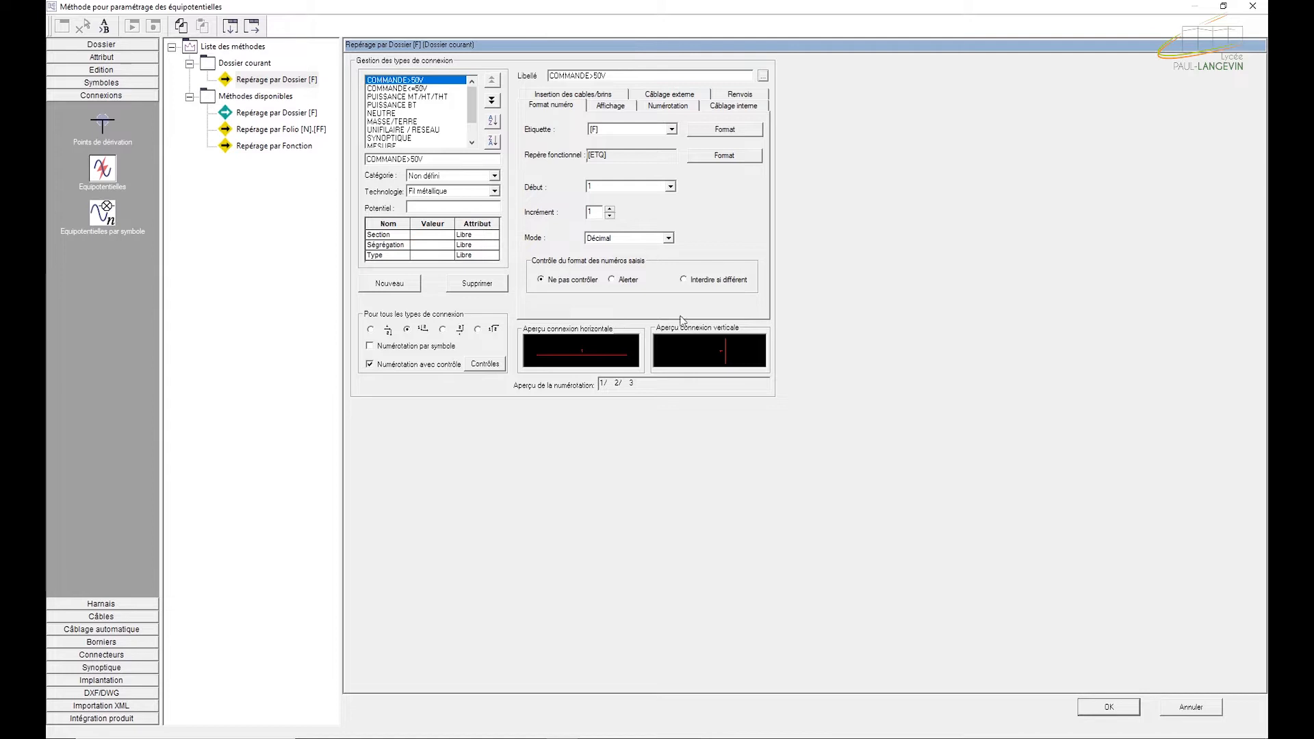
left_click(400, 106)
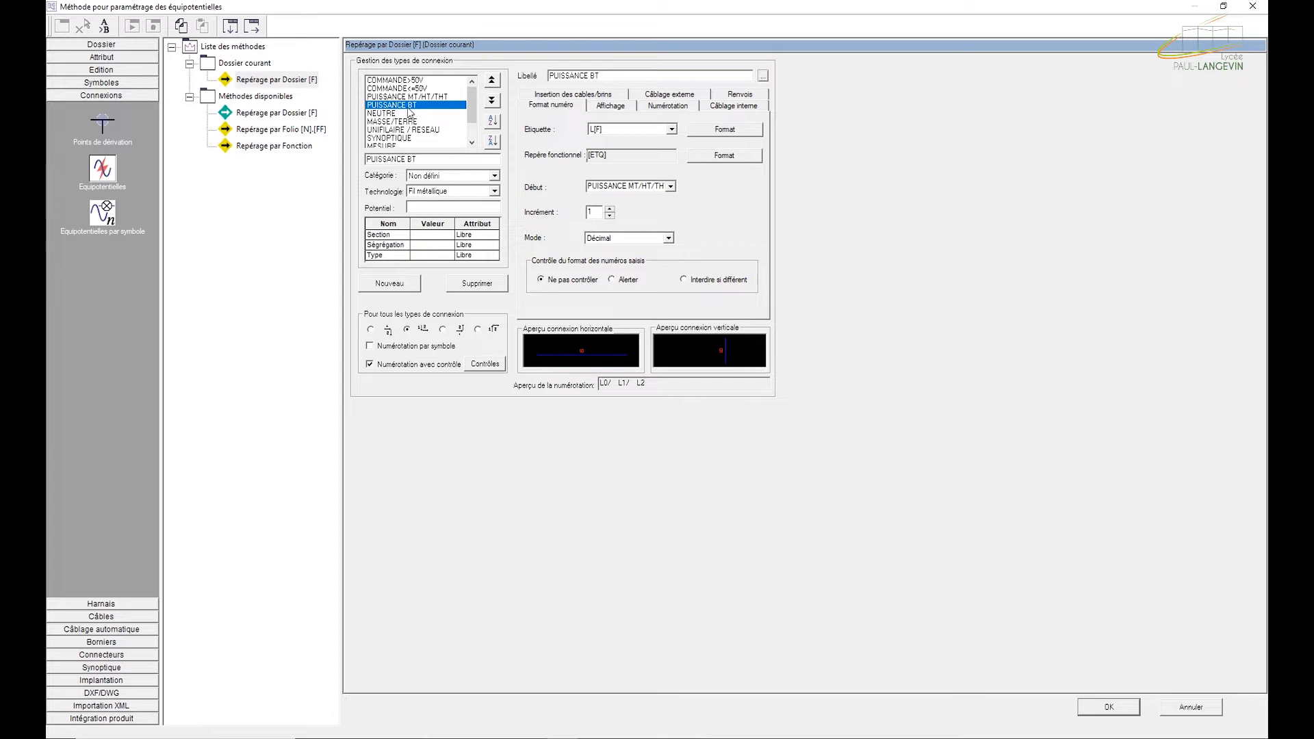
- Choose the predefined label format [N]L[F] for the PUISSANCE BT connection type
left_click(672, 130)
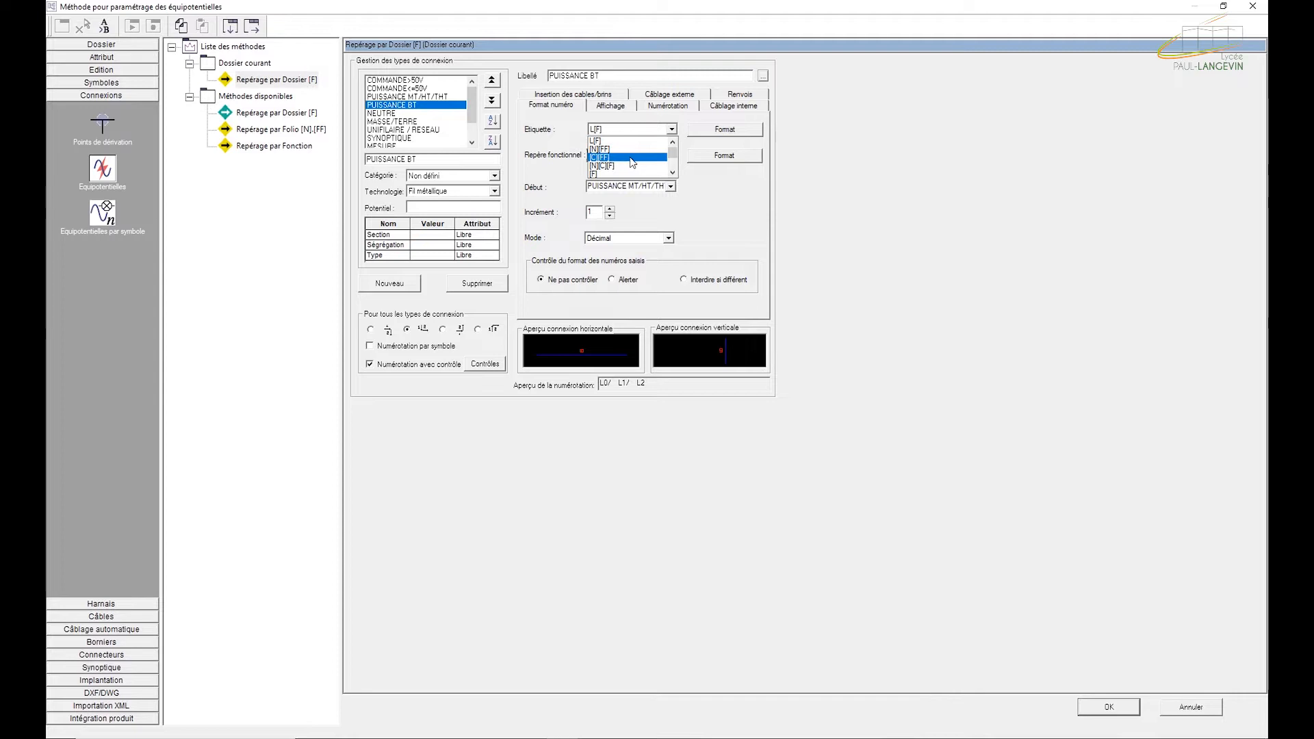
scroll(623, 169, "down", 2)
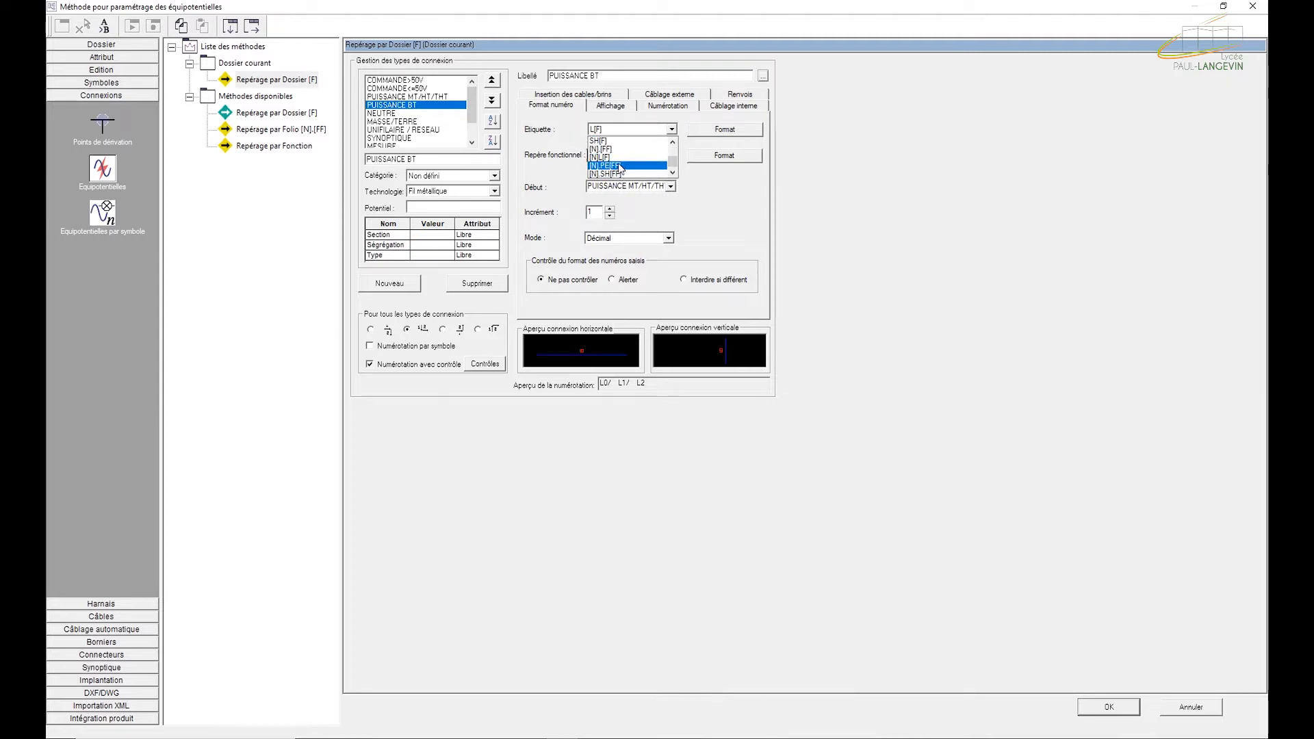
left_click(612, 157)
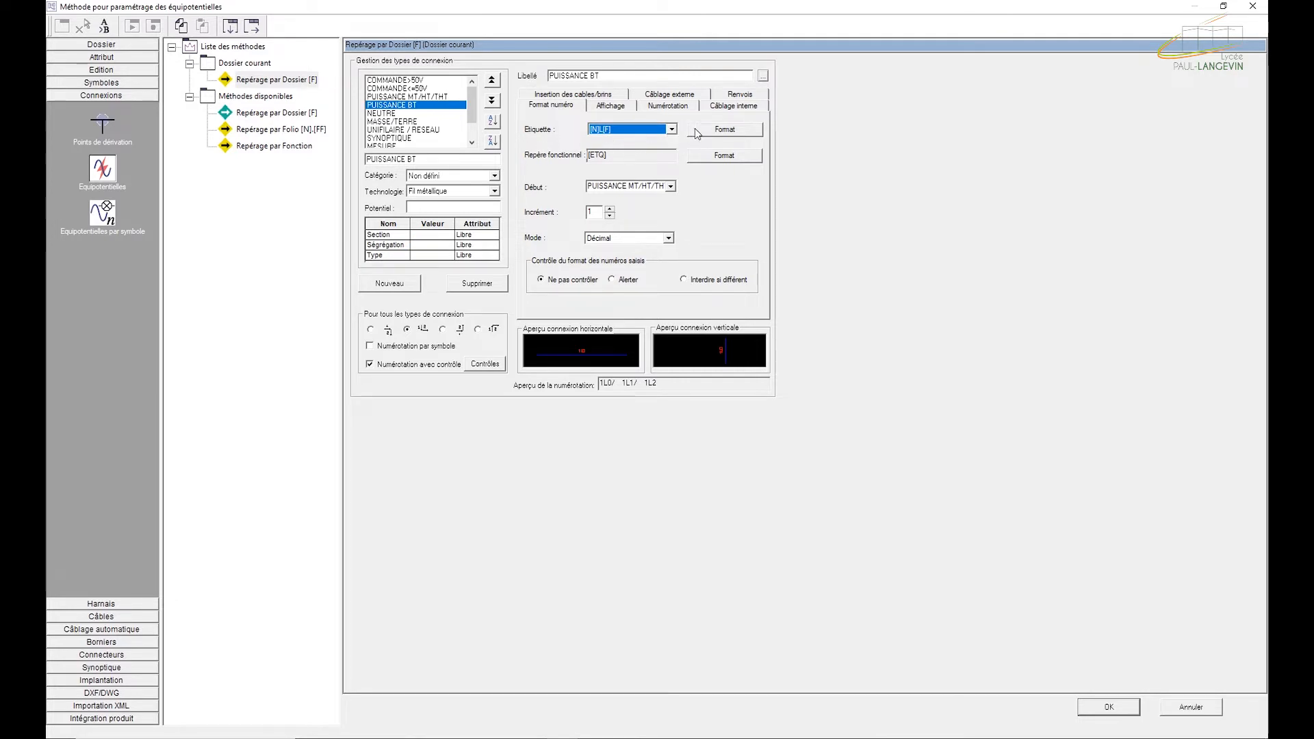
- Clear the PUISSANCE BT label format and rebuild it as L[F] from the constant text L and the order number
left_click(721, 131)
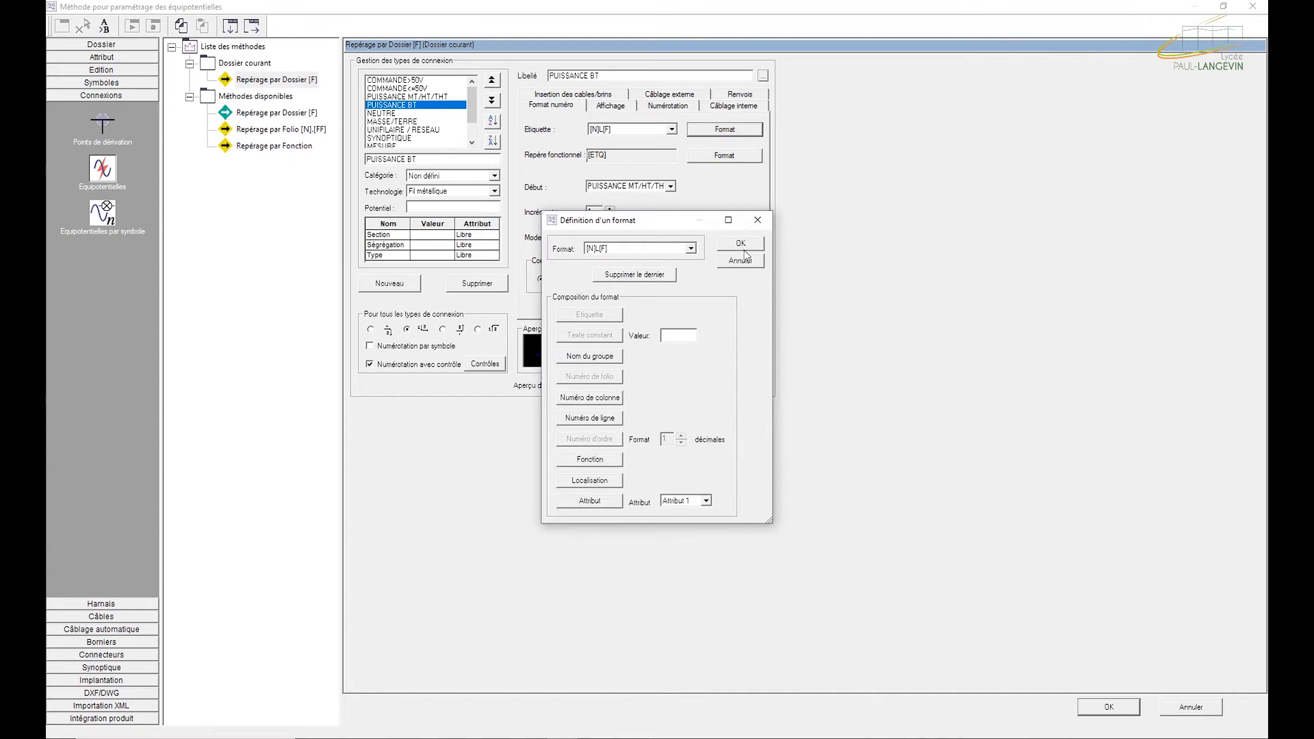
left_click(656, 273)
left_click(655, 273)
left_click(655, 274)
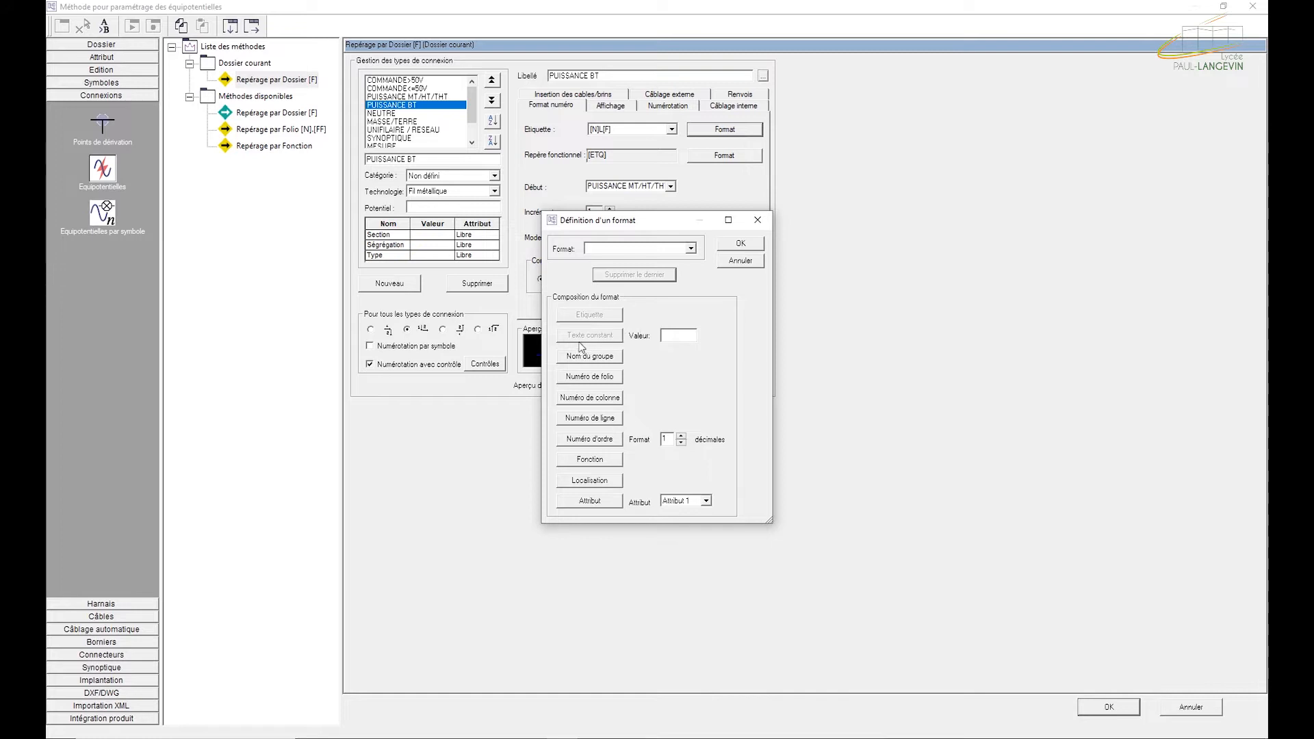
left_click(681, 341)
type("L")
left_click(608, 337)
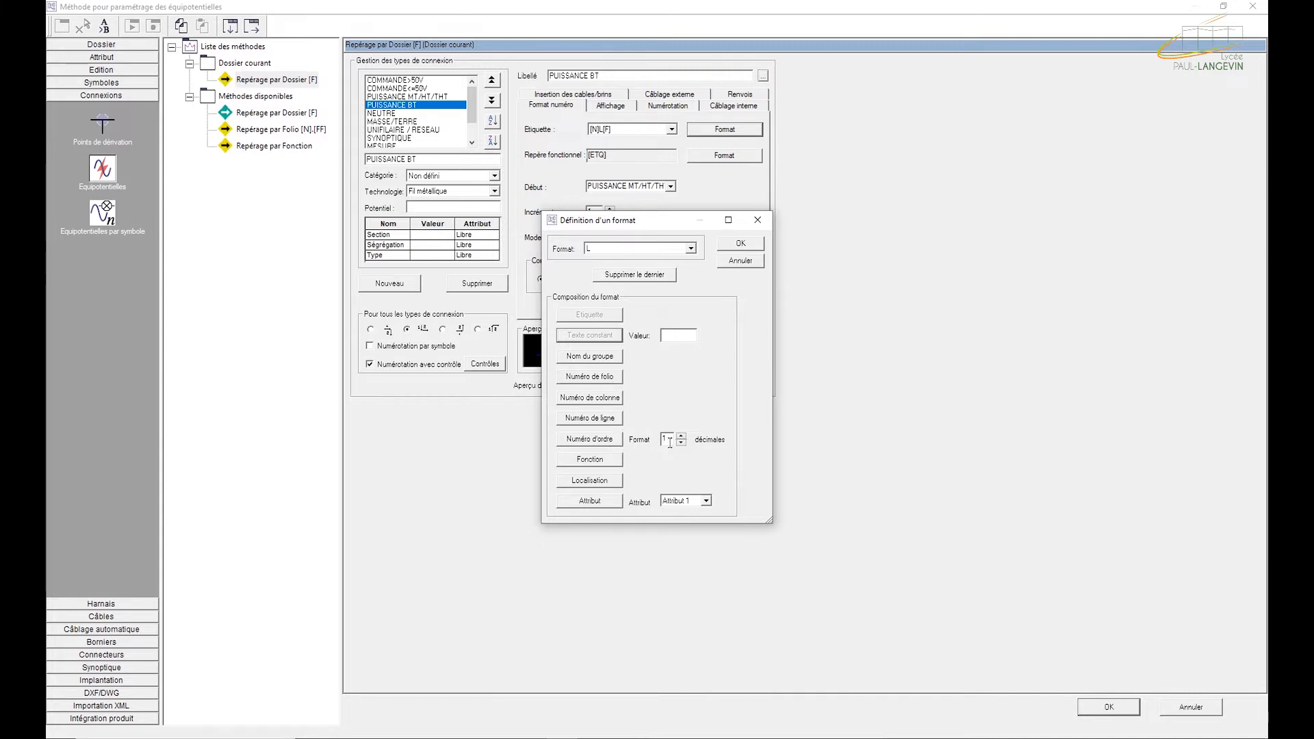
left_click(610, 440)
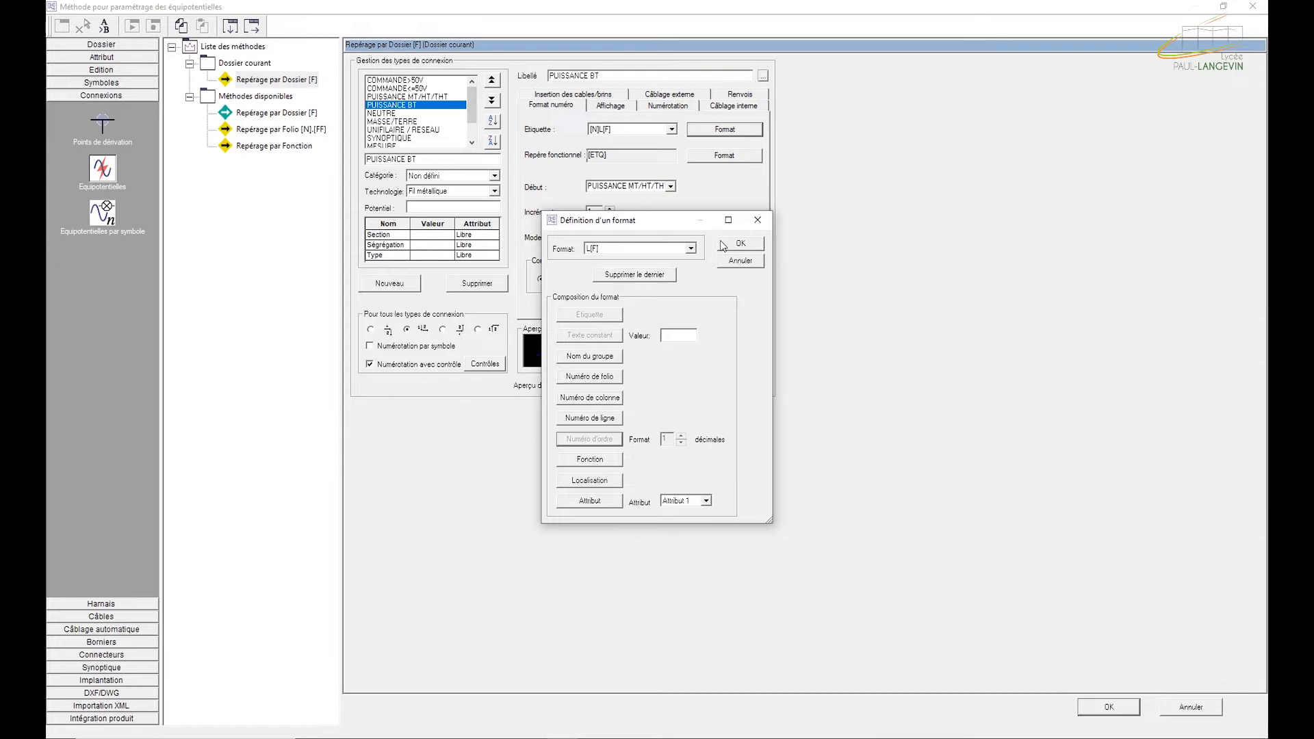
left_click(739, 243)
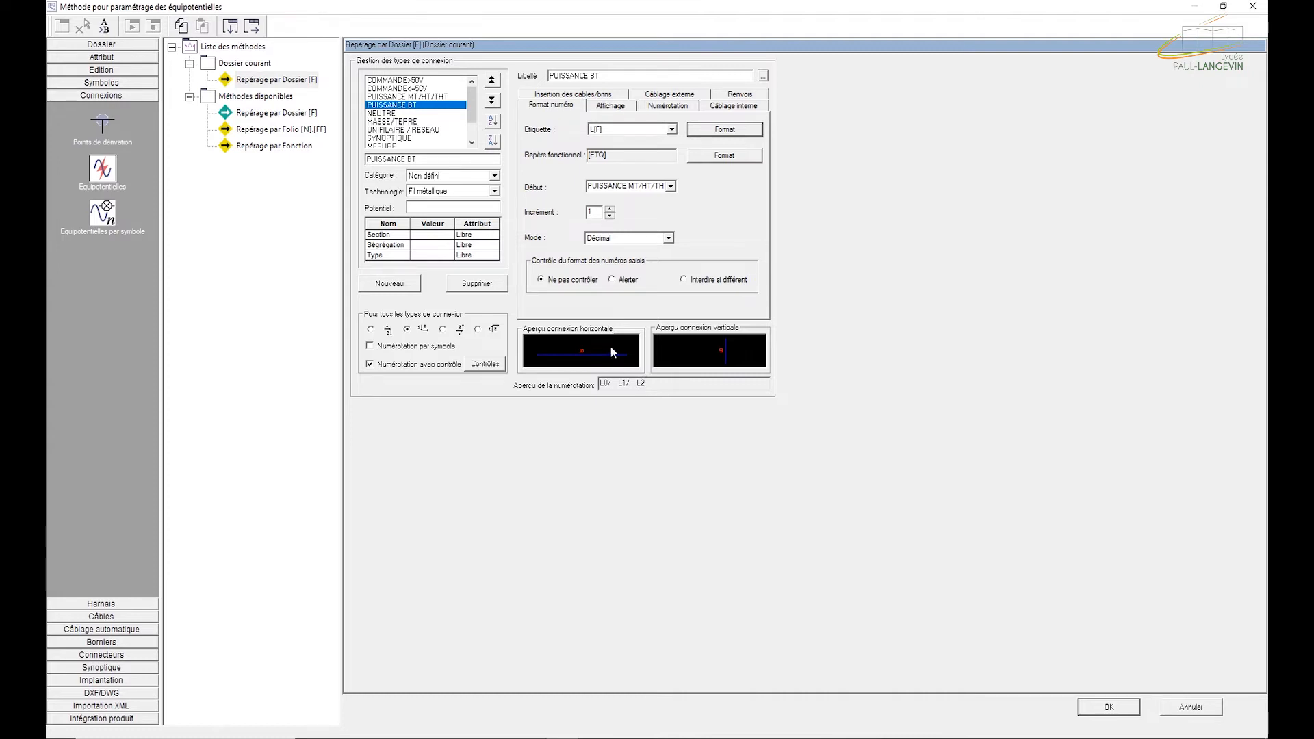
- Try an increment of 2 for the PUISSANCE BT numbering, restore it to 1 and keep the Décimal mode
left_click(610, 211)
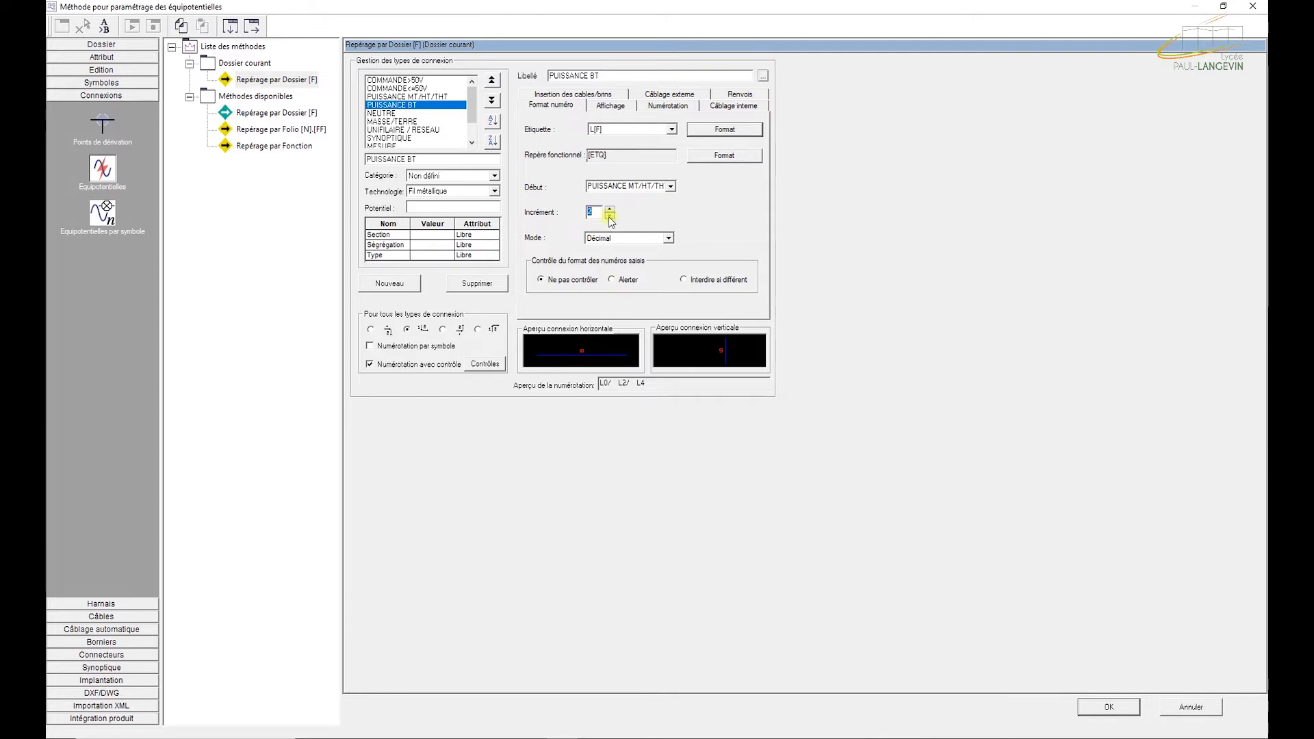
left_click(650, 239)
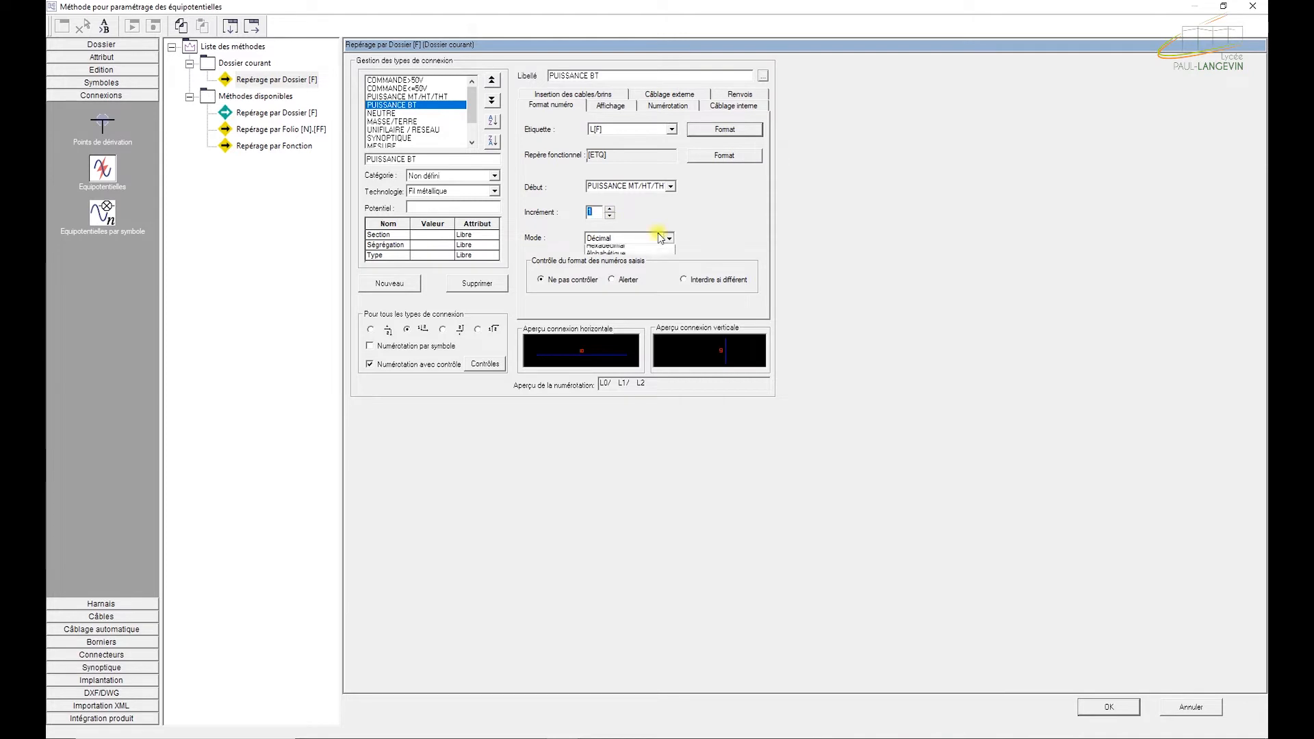
left_click(652, 224)
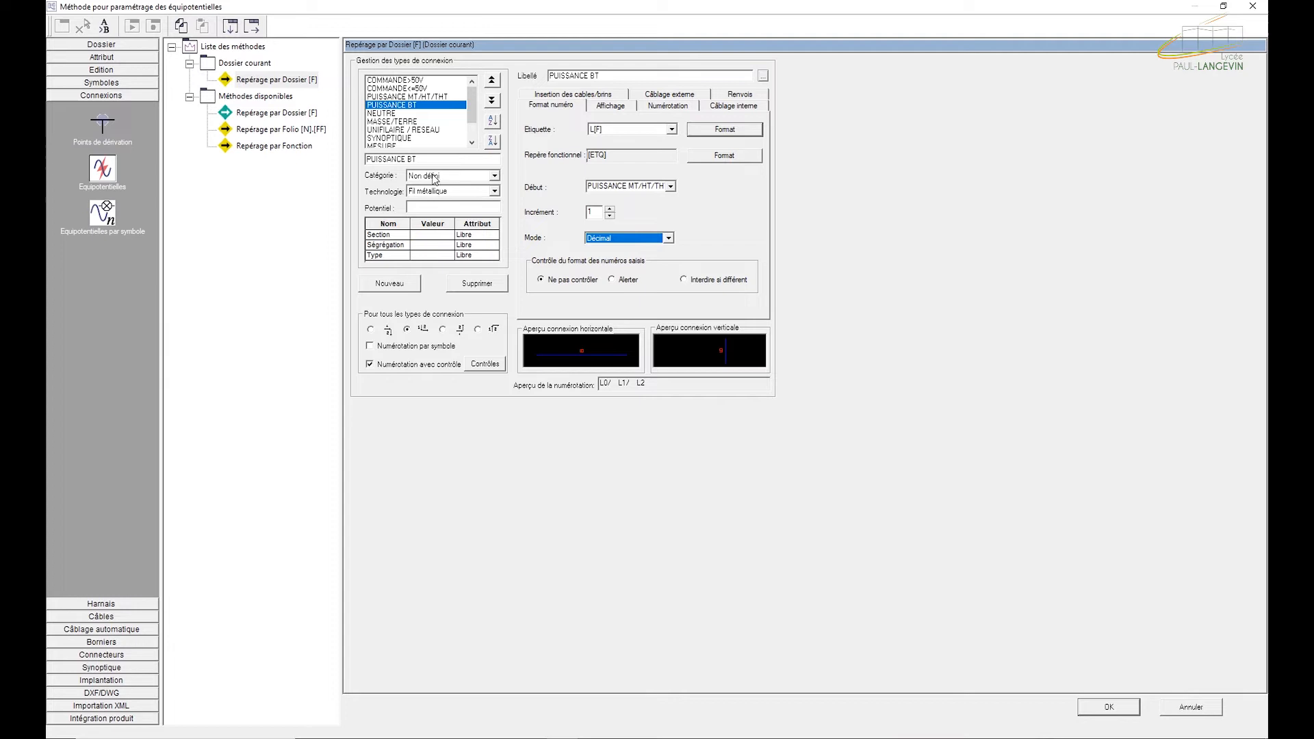
- Confirm the method settings, update the modified methods in the environment and close the parameter validation report
left_click(420, 89)
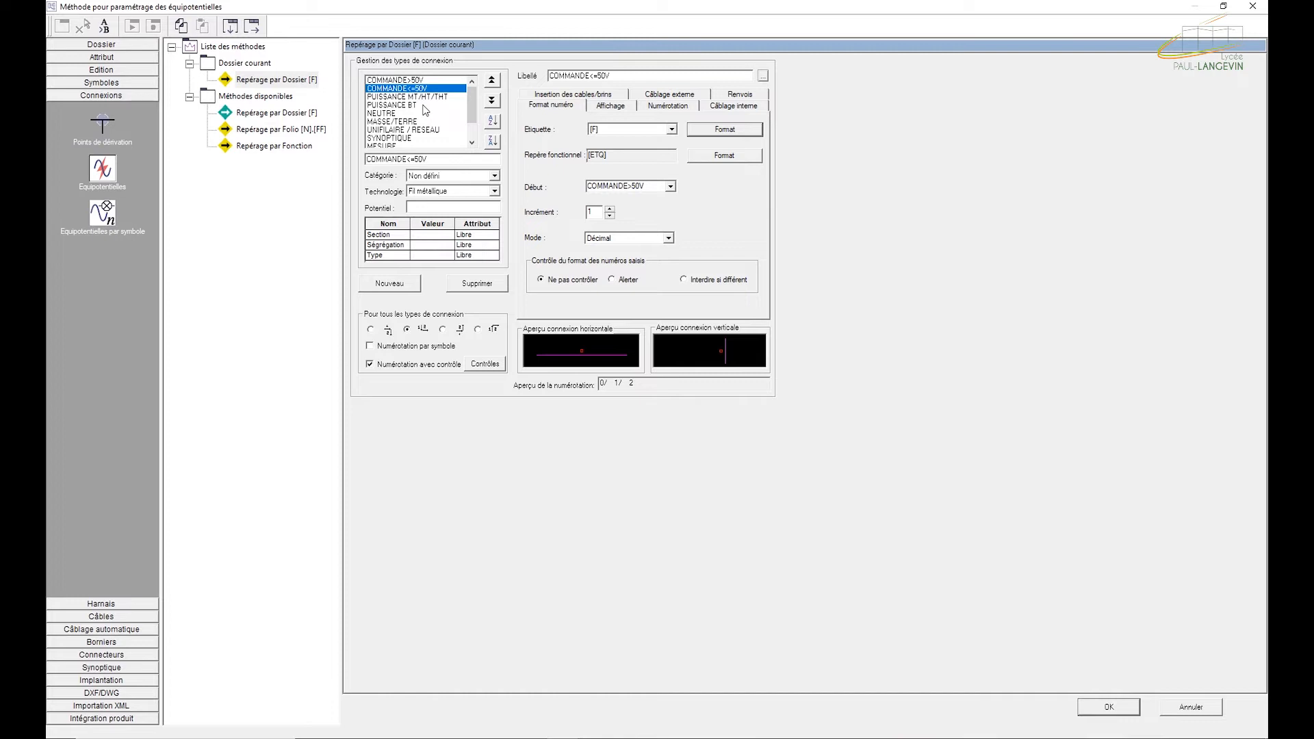
left_click(425, 106)
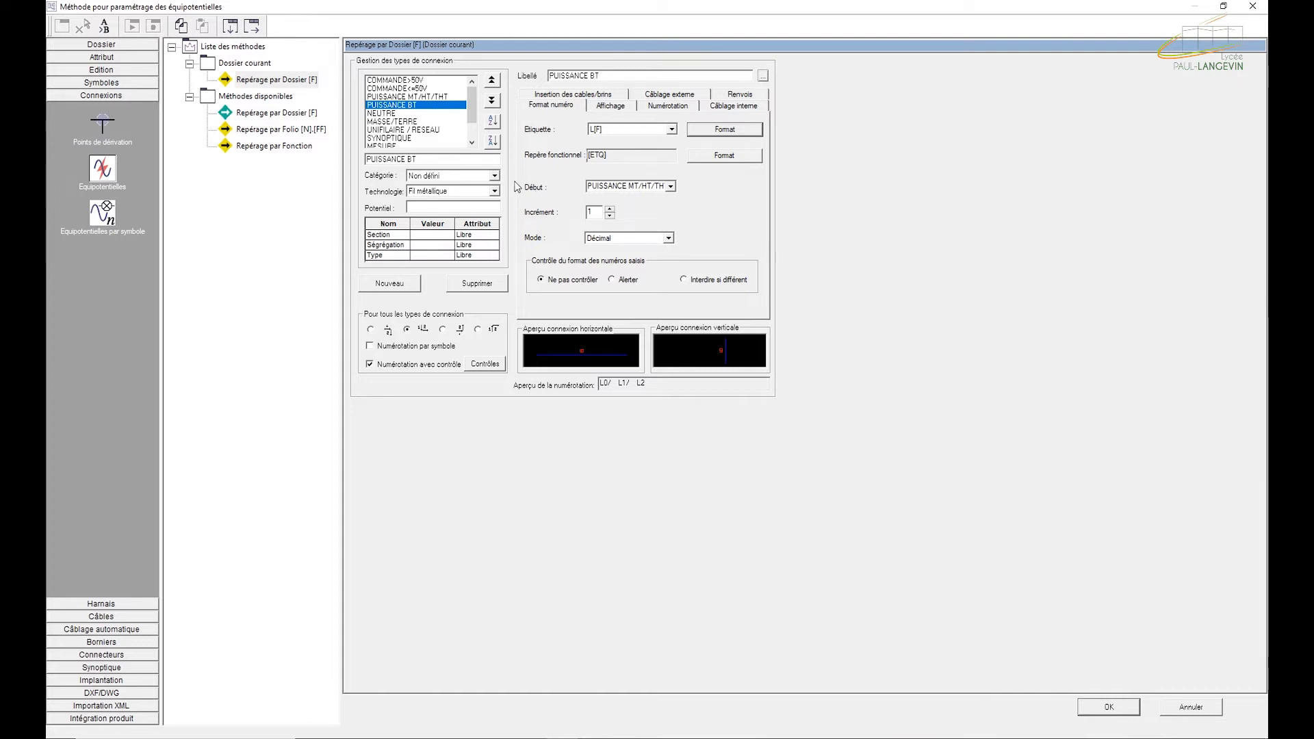
left_click(1115, 710)
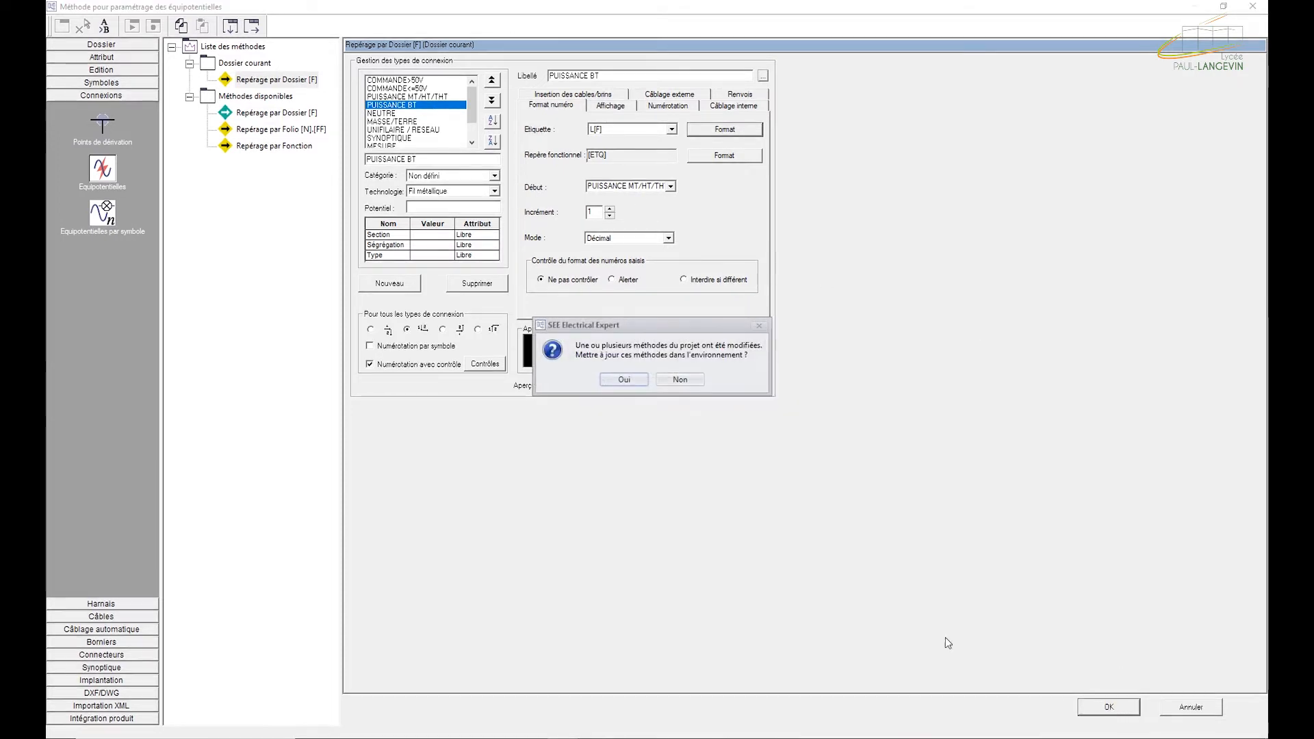
left_click(623, 380)
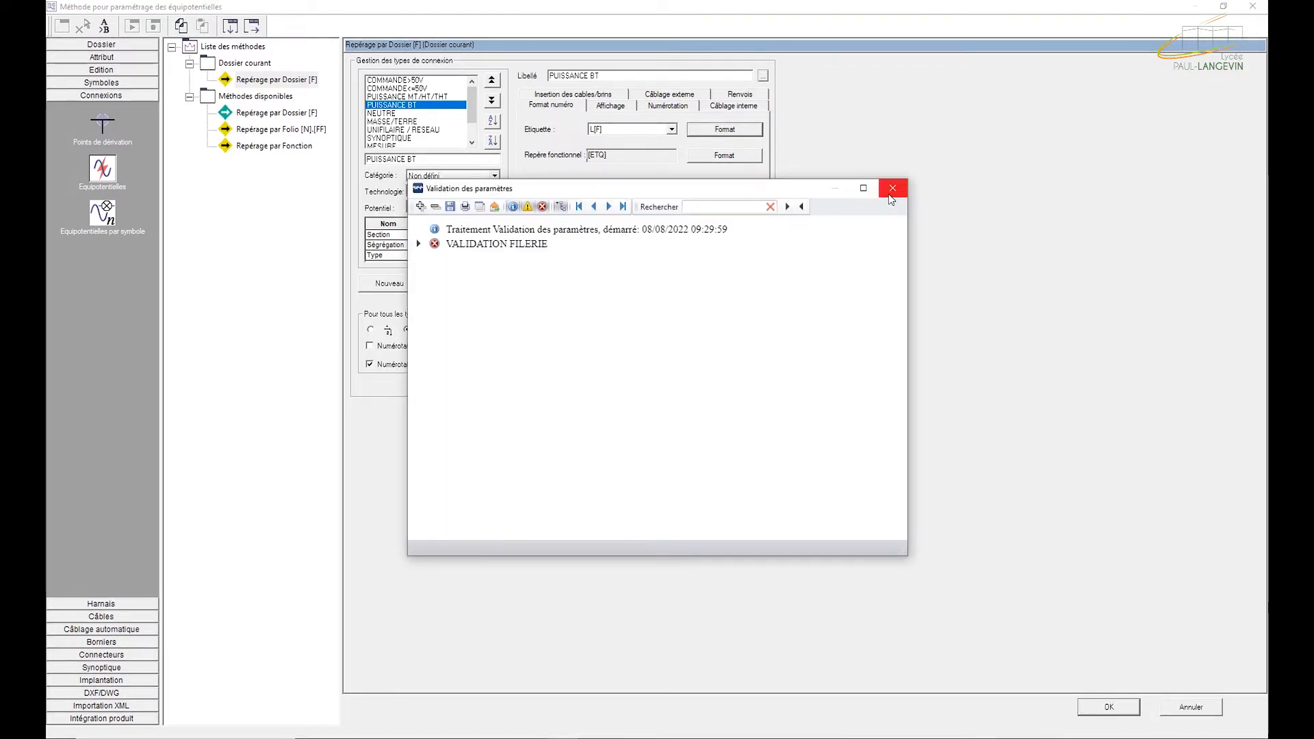
left_click(892, 189)
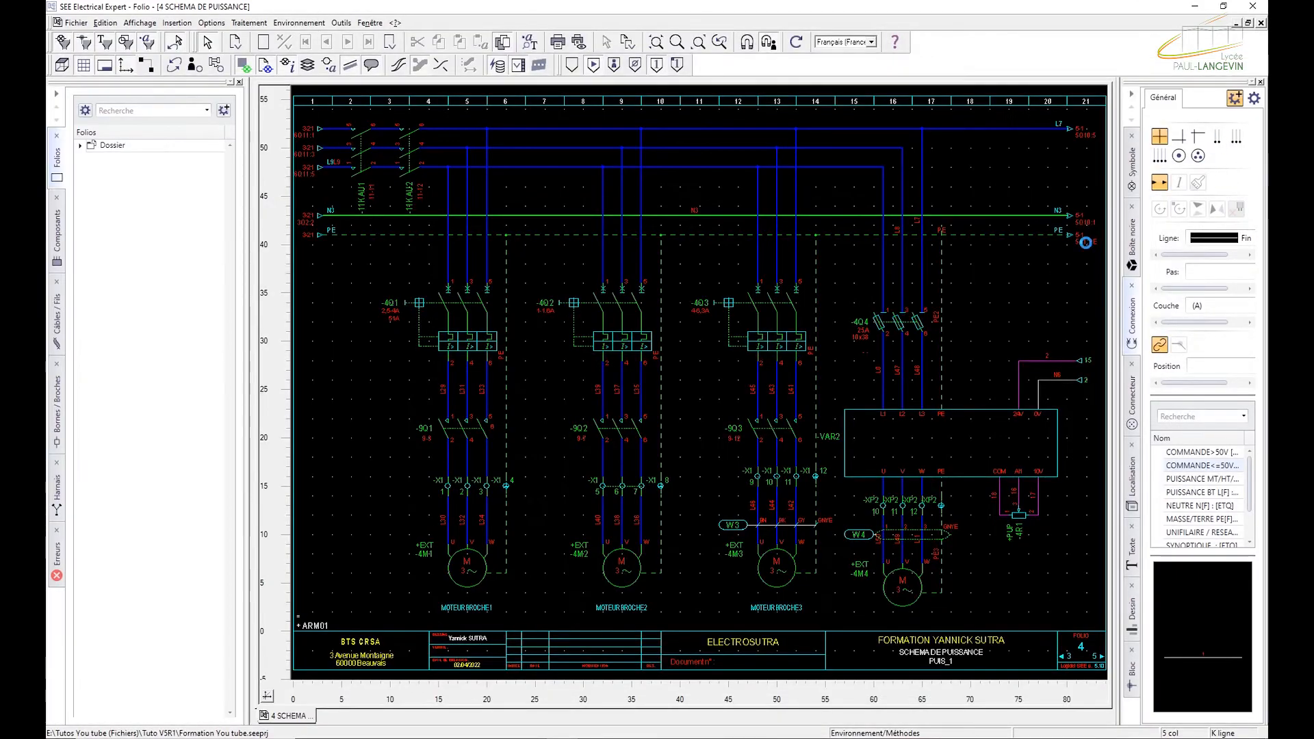
left_click(341, 22)
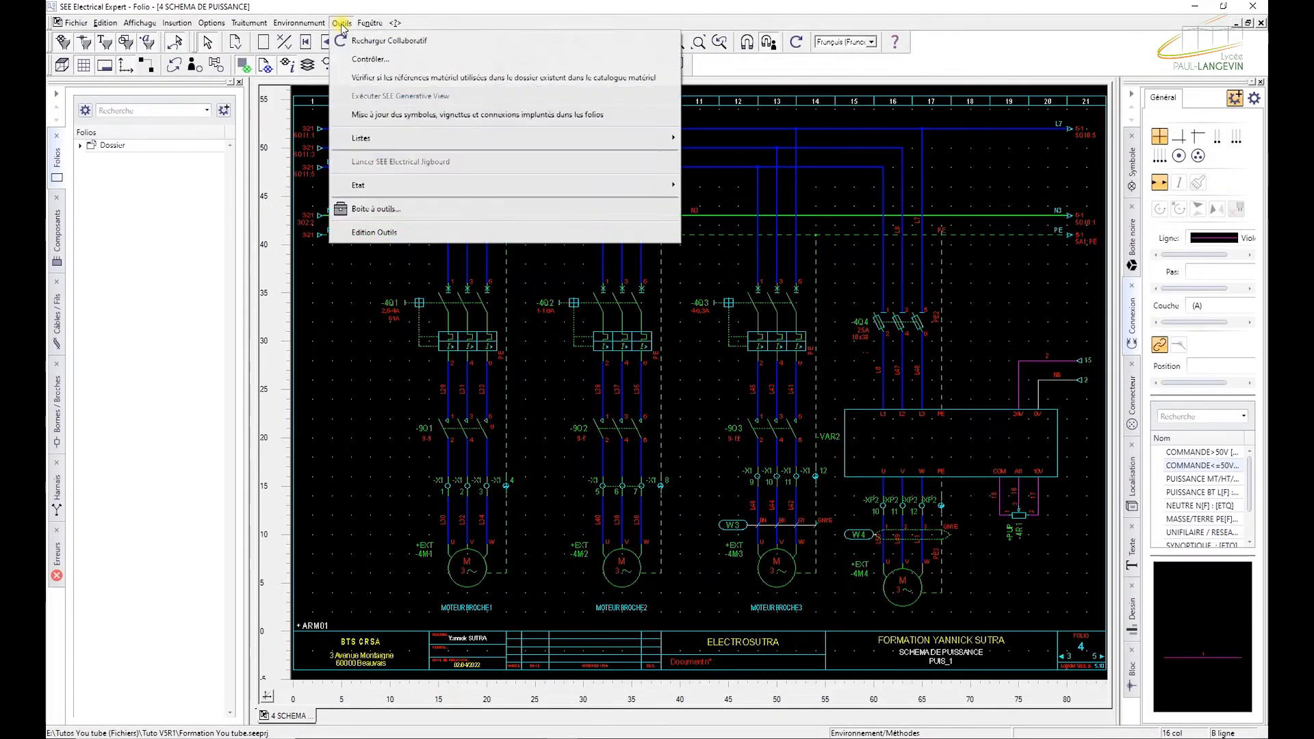
left_click(299, 23)
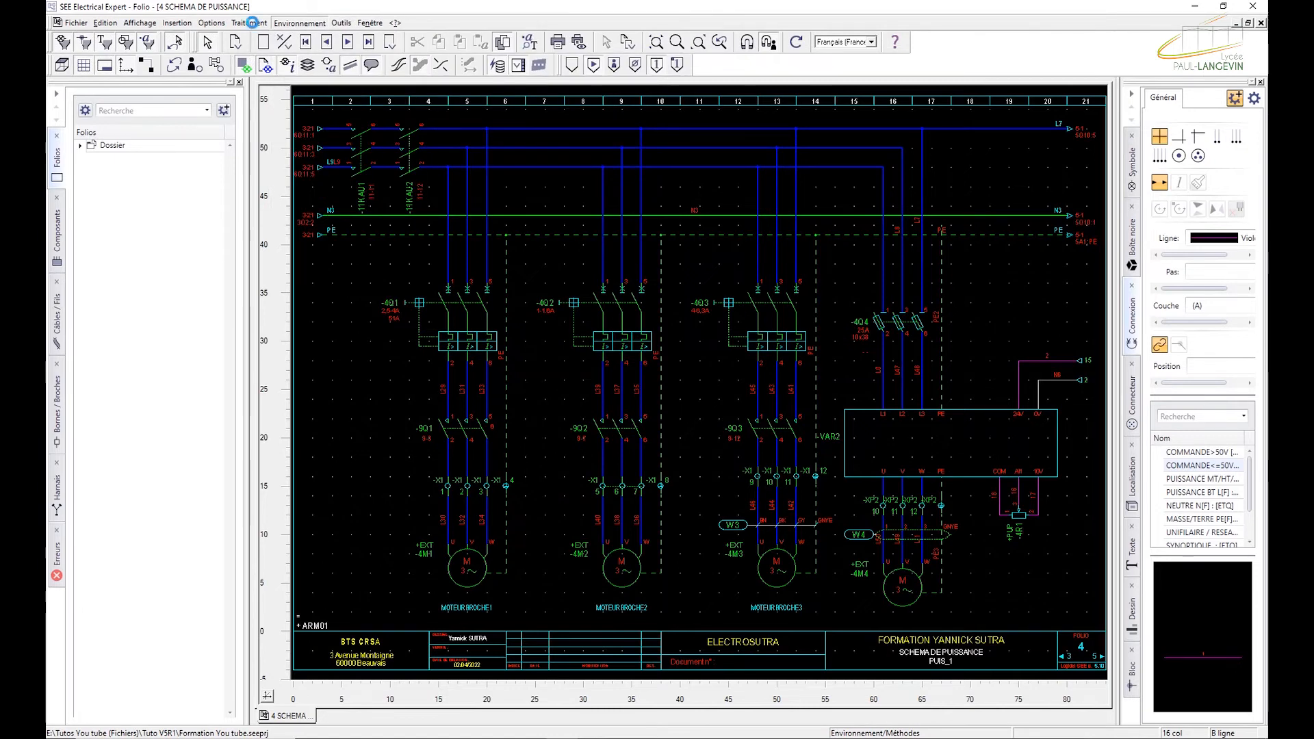
left_click(250, 22)
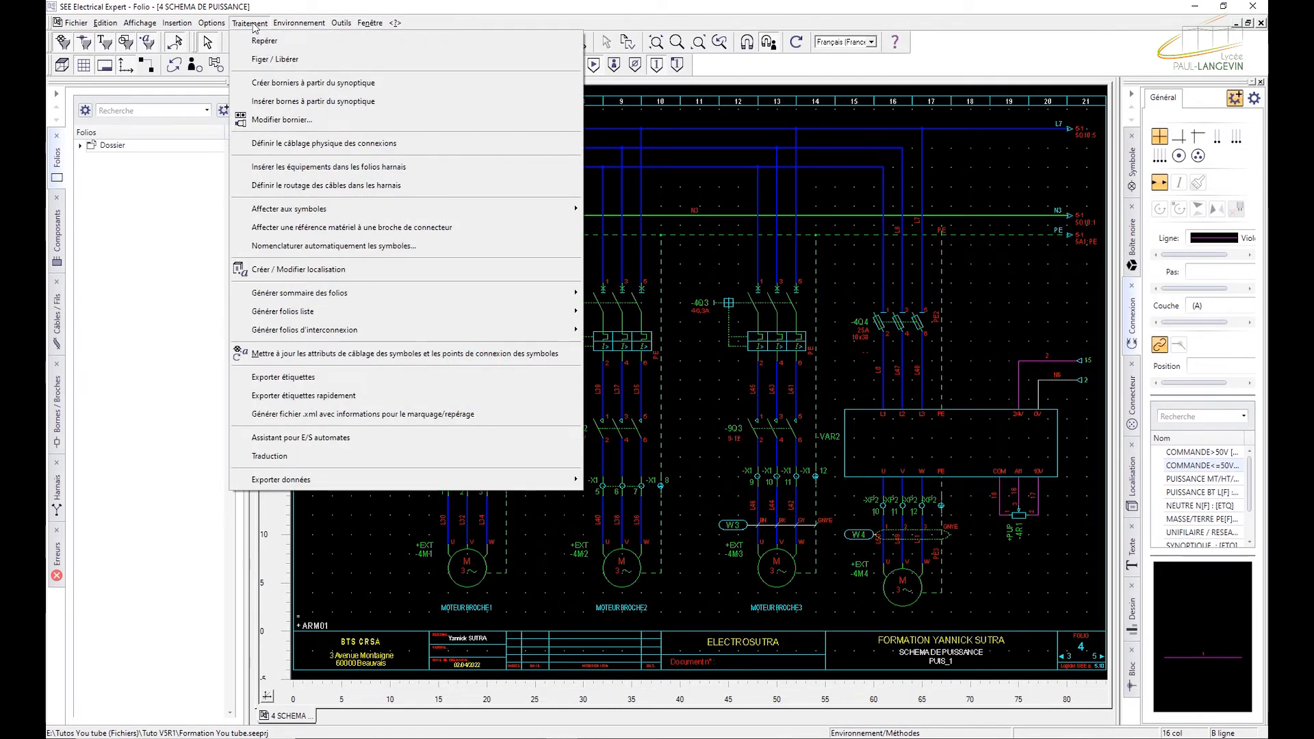
left_click(723, 55)
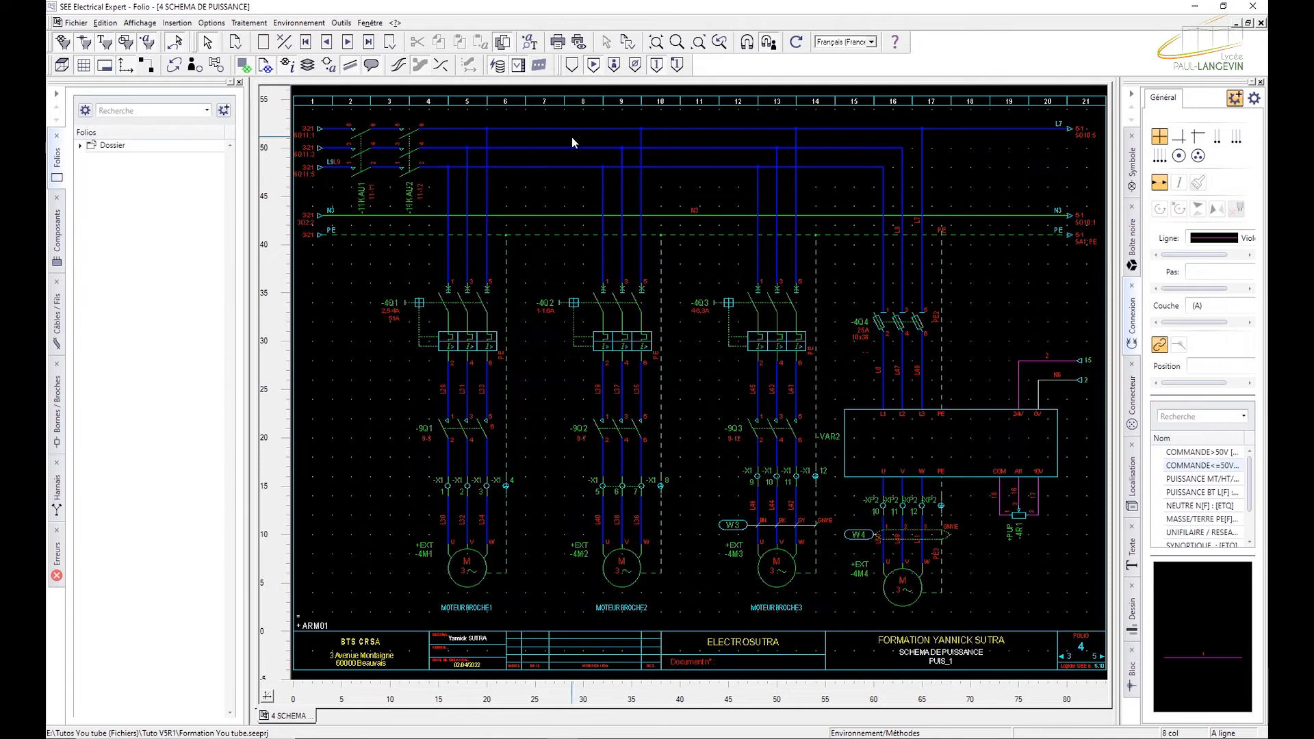
left_click(210, 25)
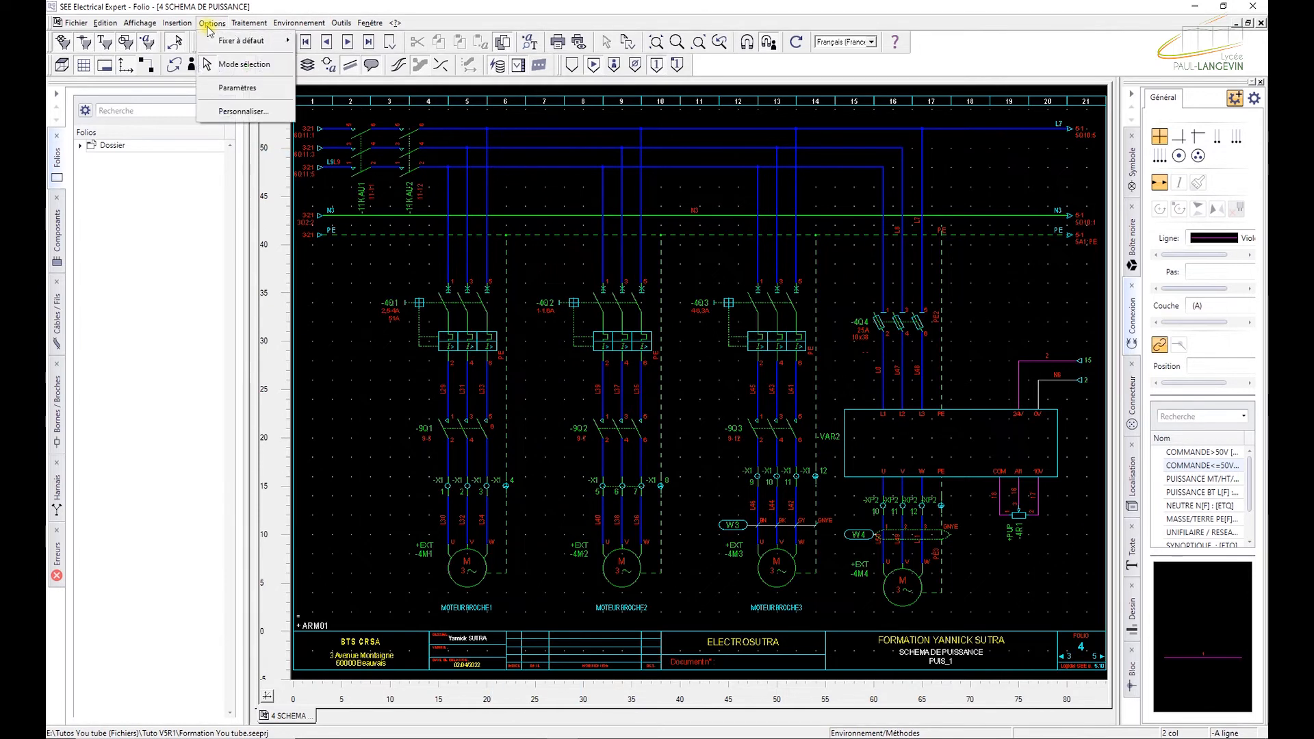
- Open the Repérage processing and keep Equipotentielles enabled for Tous les types de connexion
left_click(251, 23)
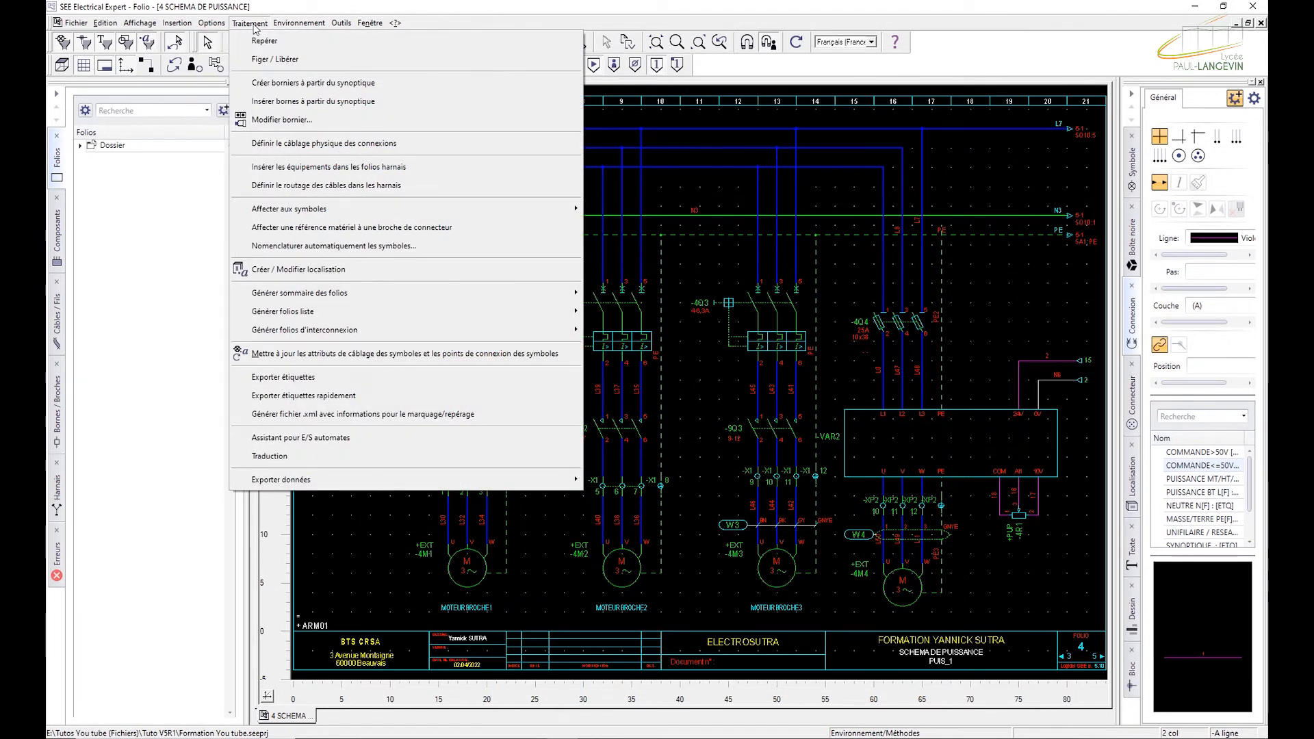
left_click(264, 40)
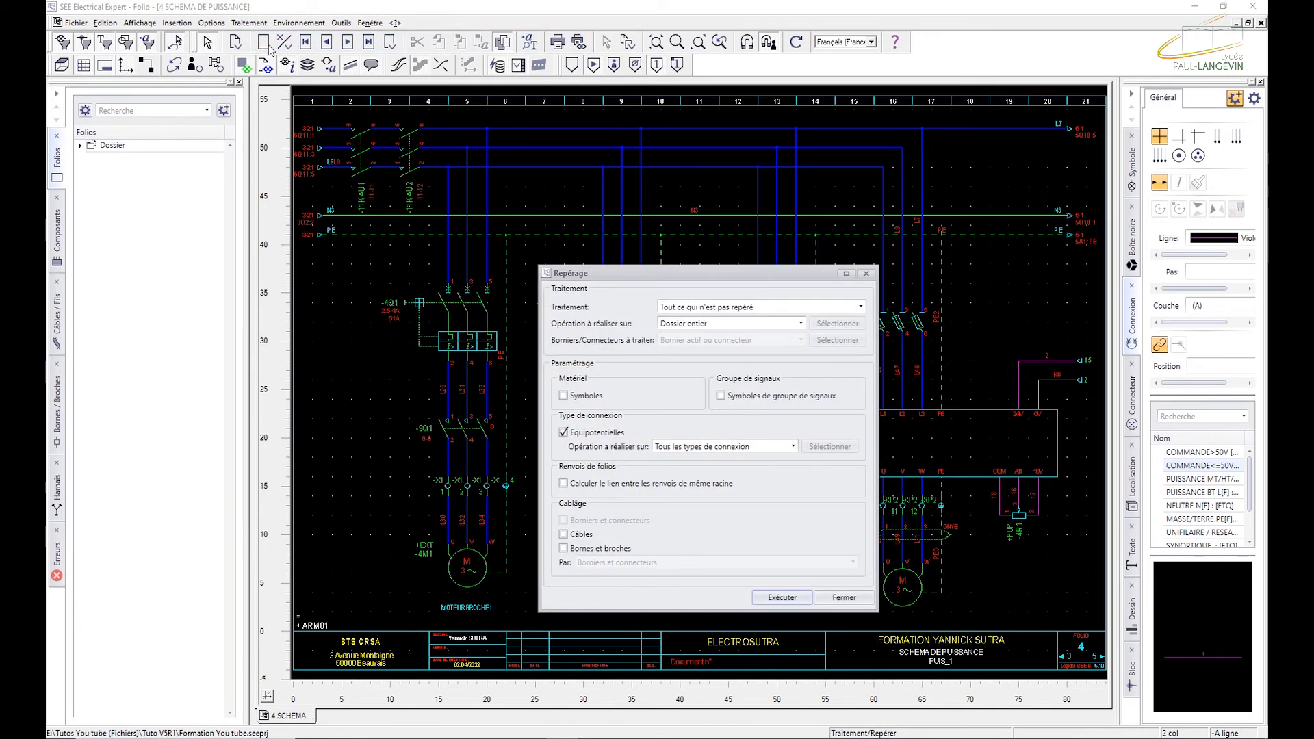
mouse_move(732, 277)
left_mouse_down()
mouse_move(779, 258)
mouse_move(739, 240)
mouse_move(730, 253)
left_mouse_up()
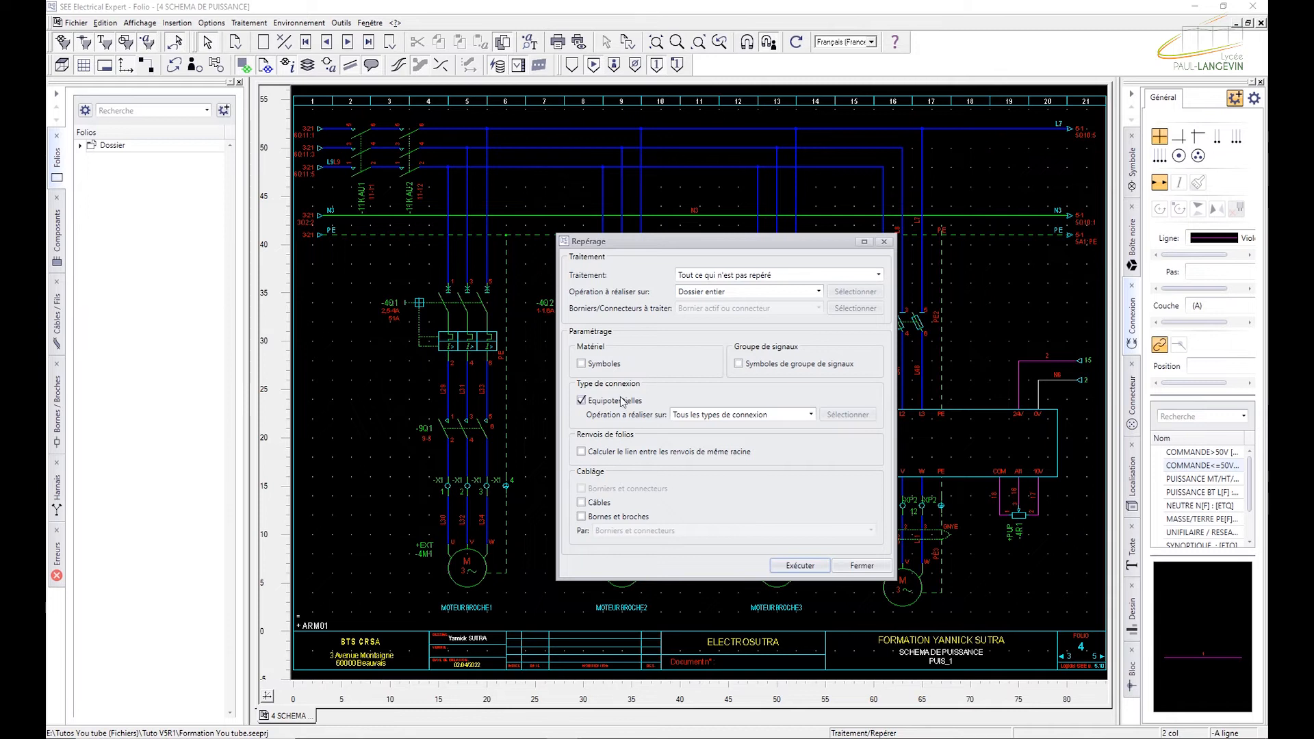
left_click(583, 401)
left_click(583, 401)
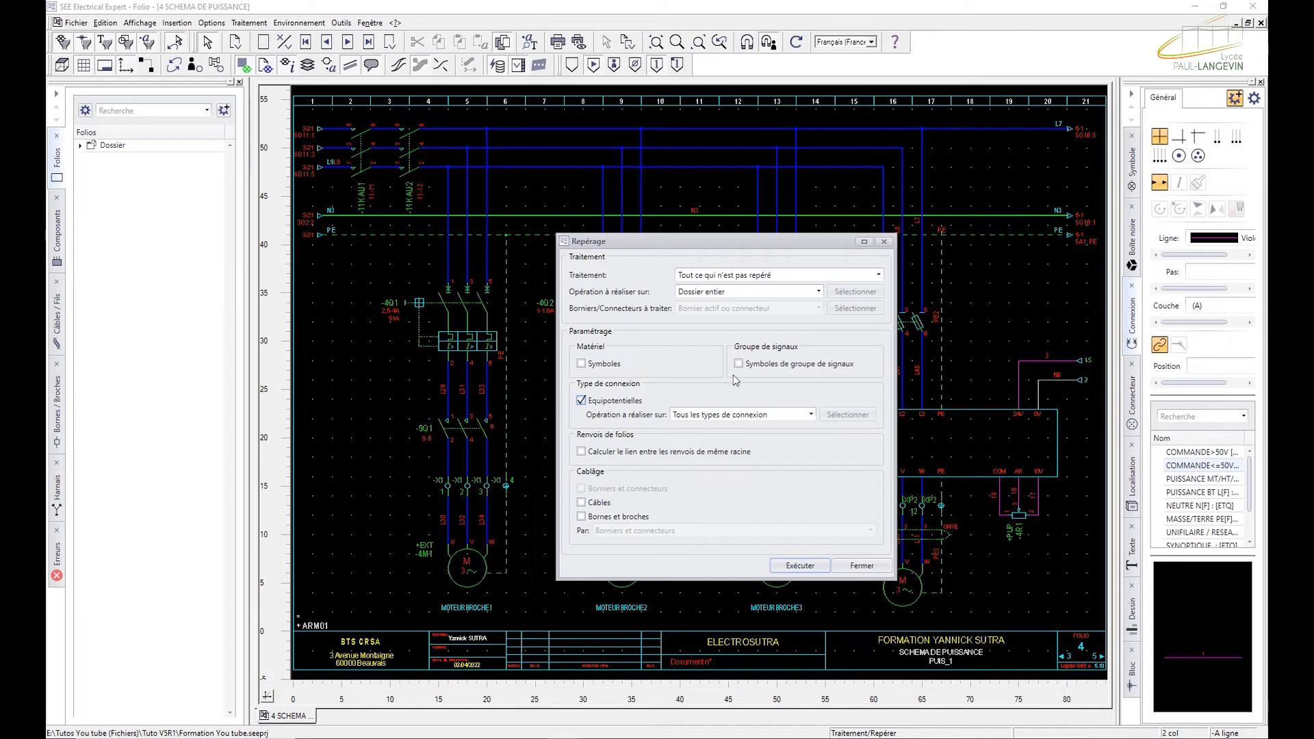
left_click(726, 415)
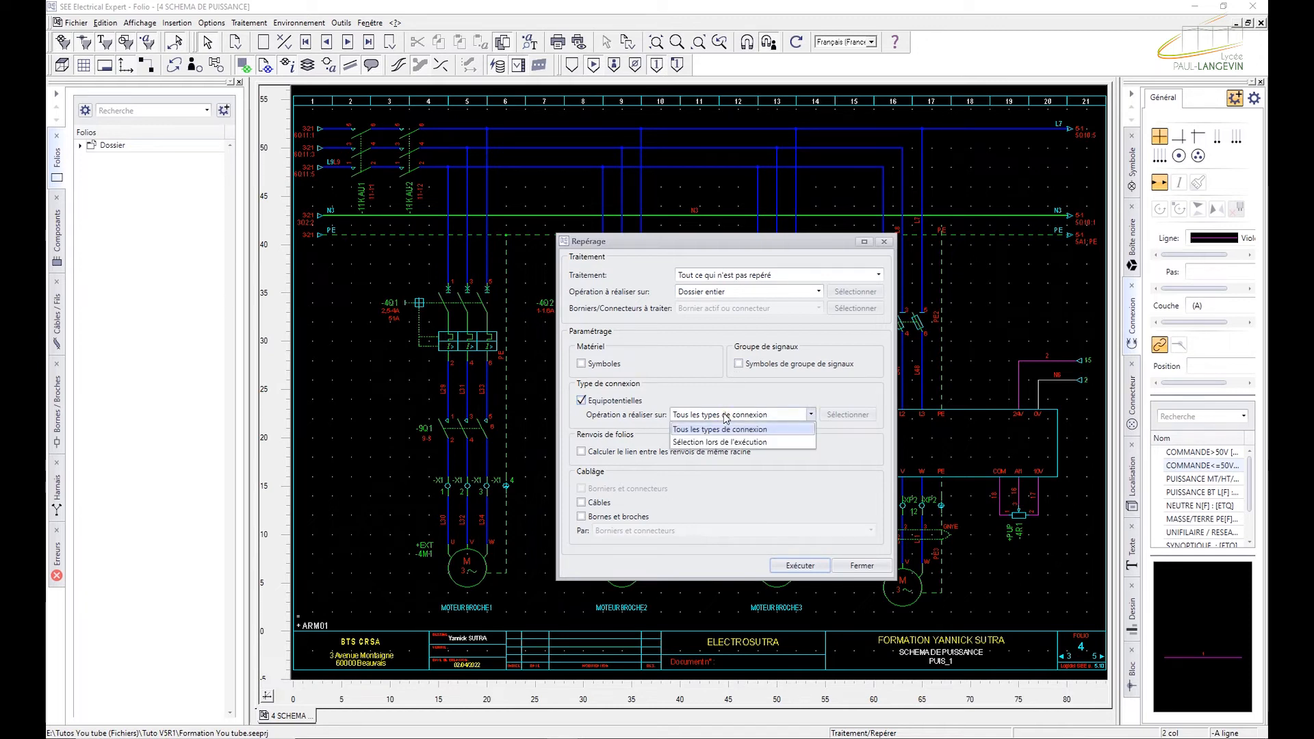
left_click(727, 416)
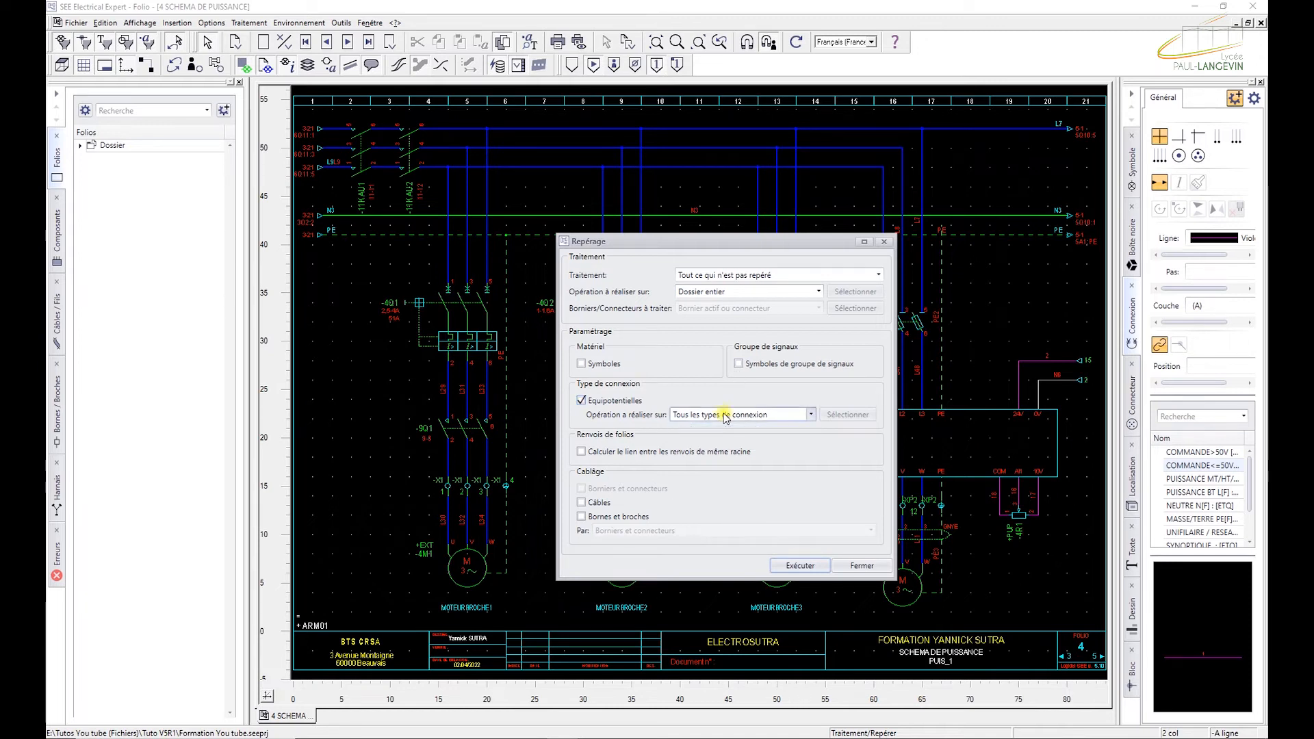
- Set the Repérage treatment to Tous les repères non figés and close the dialog without running it
left_click(746, 276)
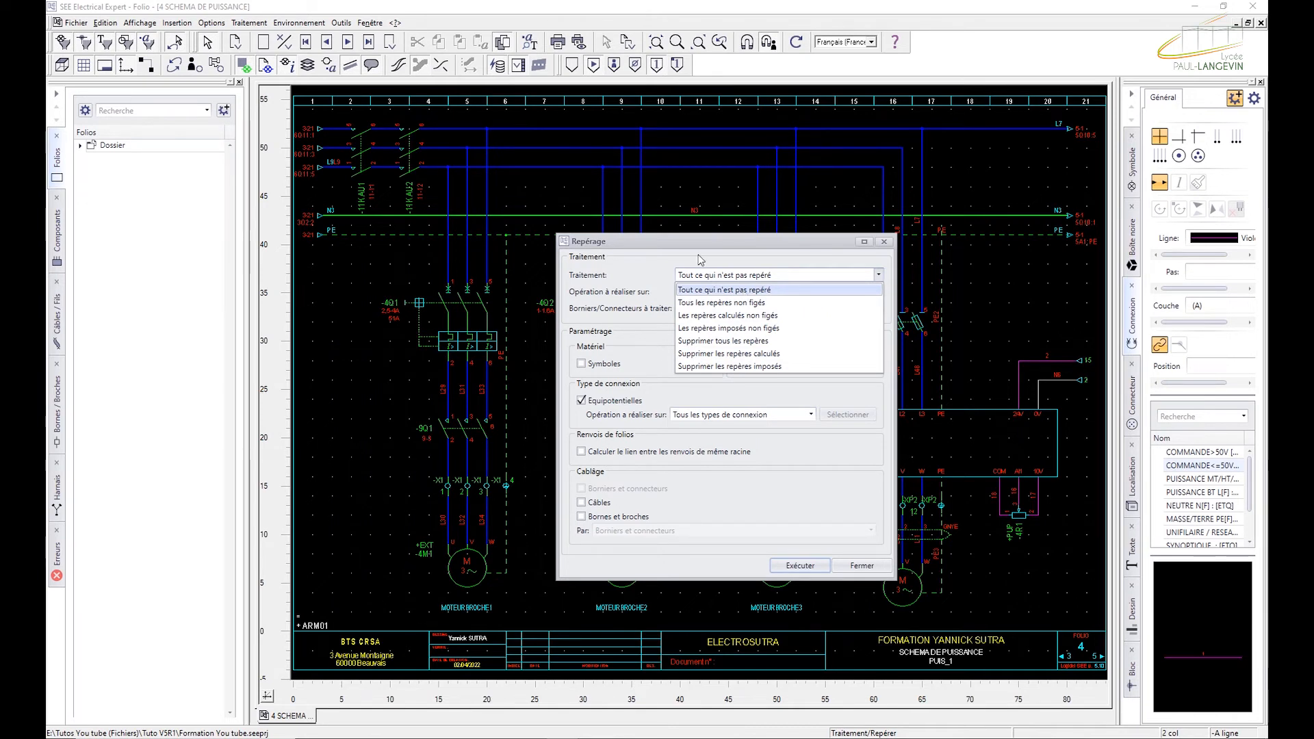
left_click(749, 306)
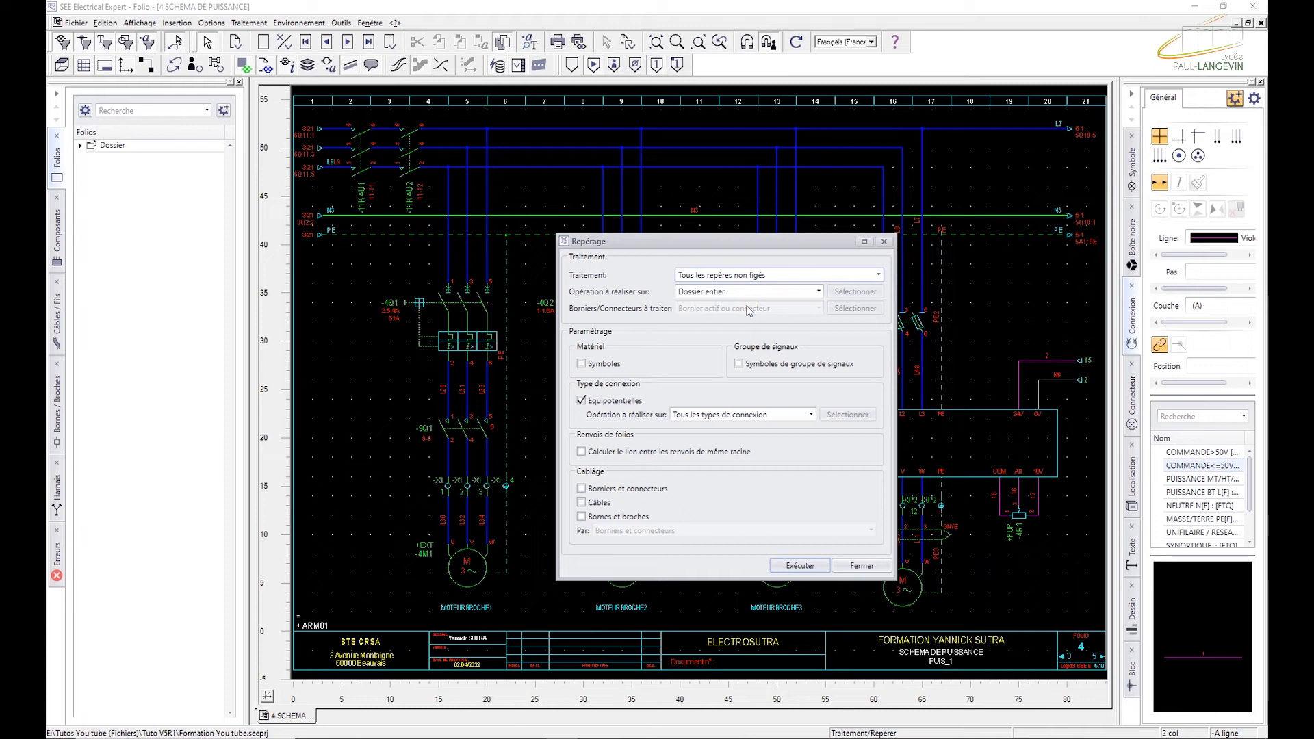
left_click(860, 566)
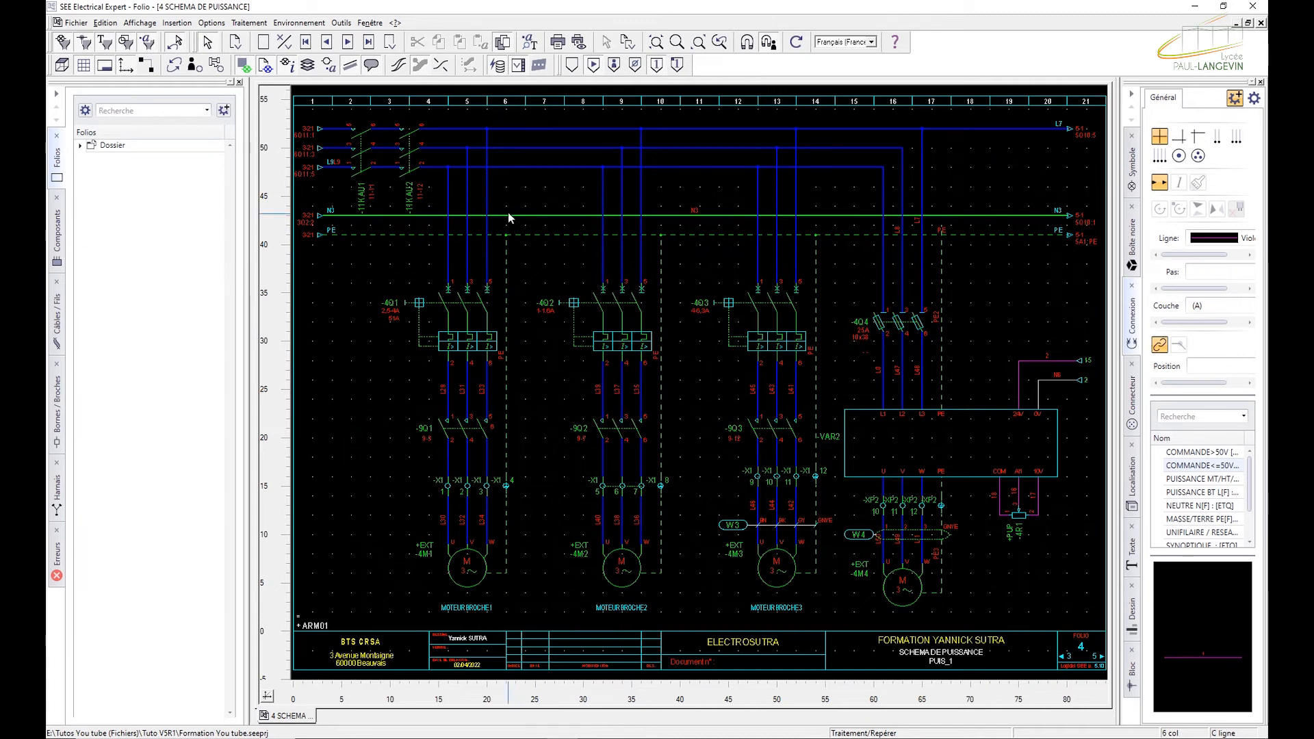
- Try to change the label of the incoming L9 phase line ahead of contact -11KAU1 to L1
left_click(446, 128)
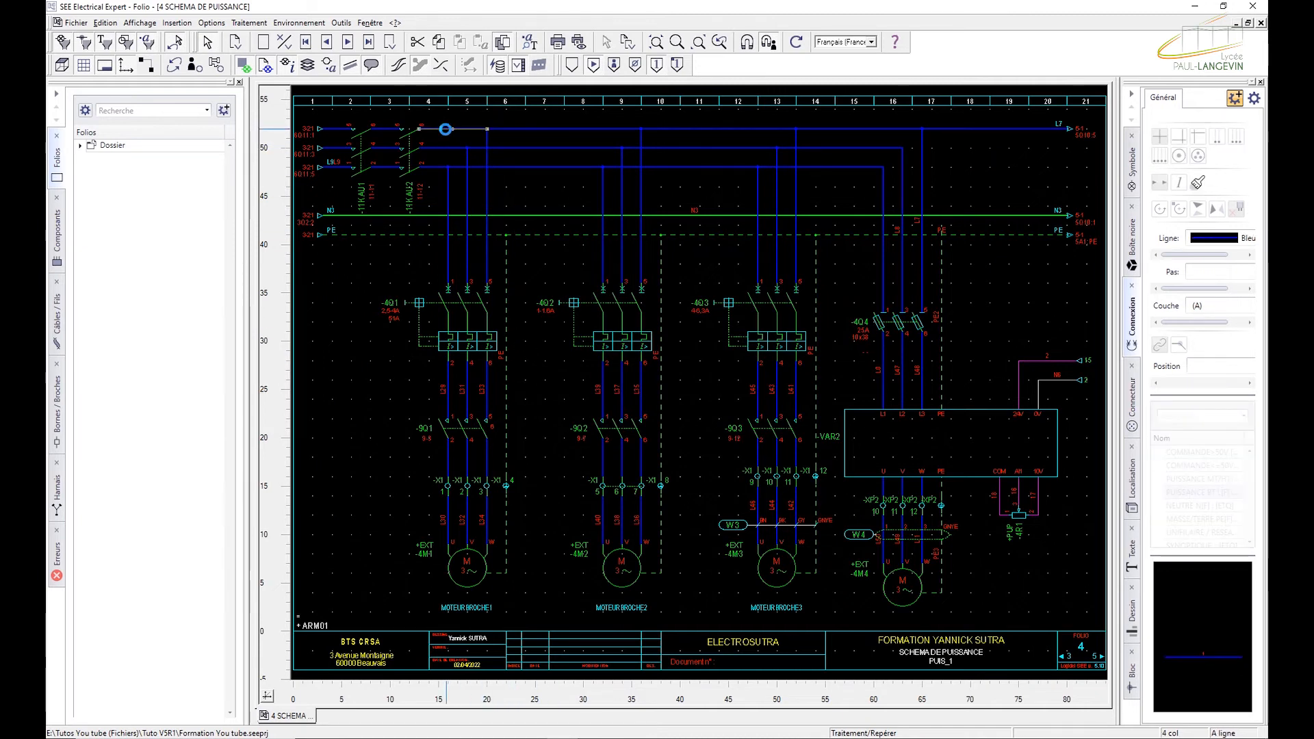
double_click(445, 128)
left_click(622, 361)
double_click(341, 174)
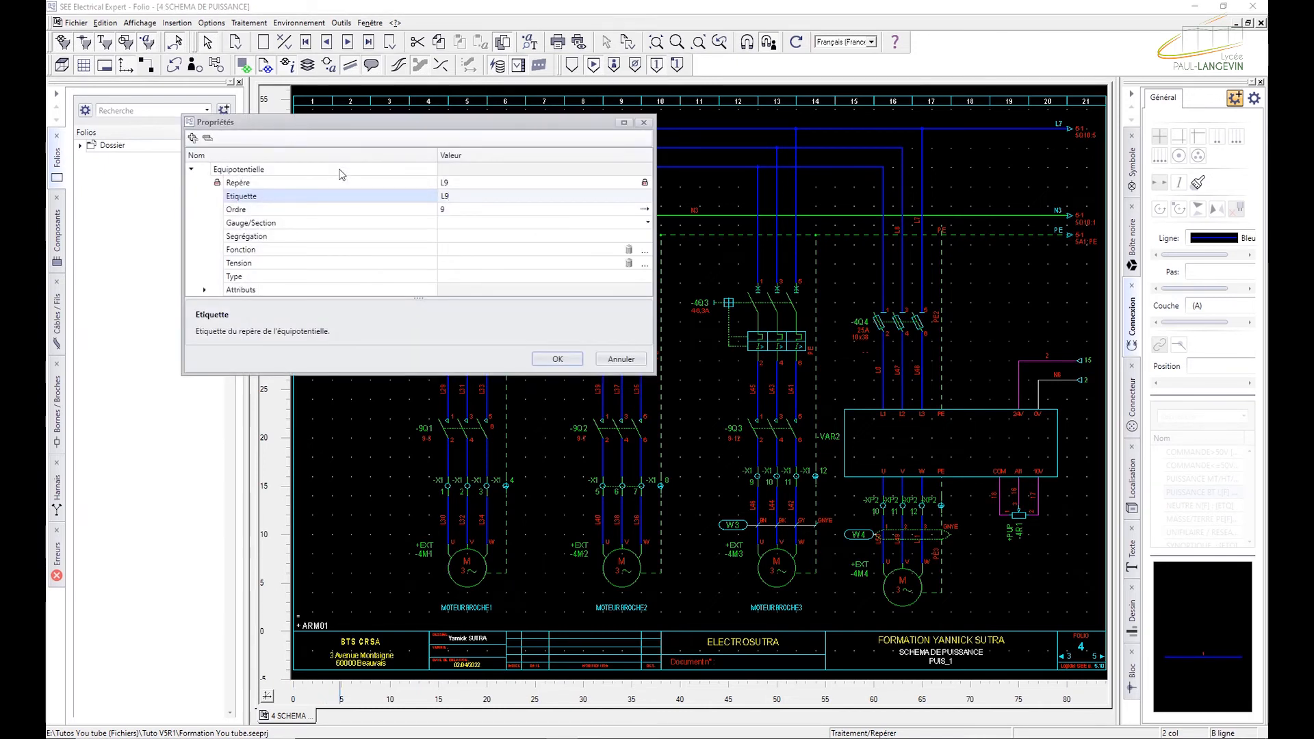
key("BackSpace")
type("1")
left_click(555, 359)
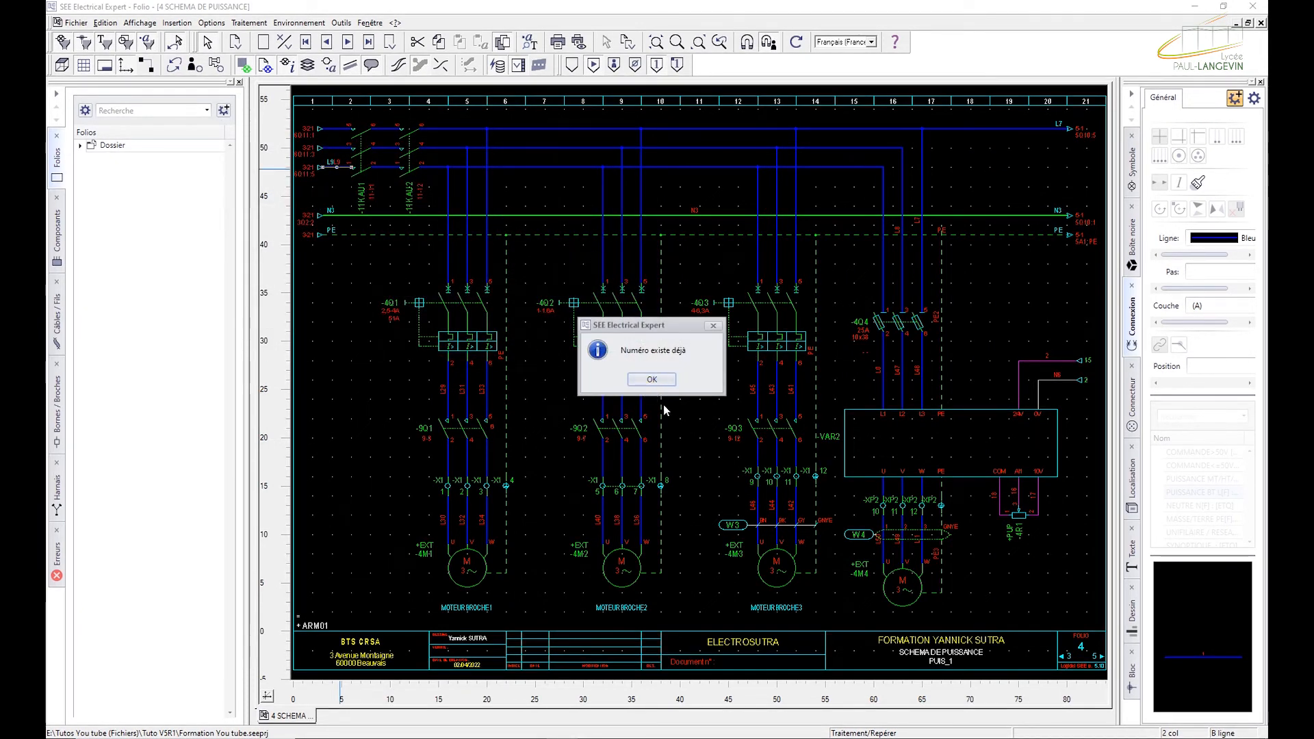
left_click(652, 379)
- Set the label of the uppermost incoming phase line ahead of contact -11KAU1 to L100
left_click(345, 126)
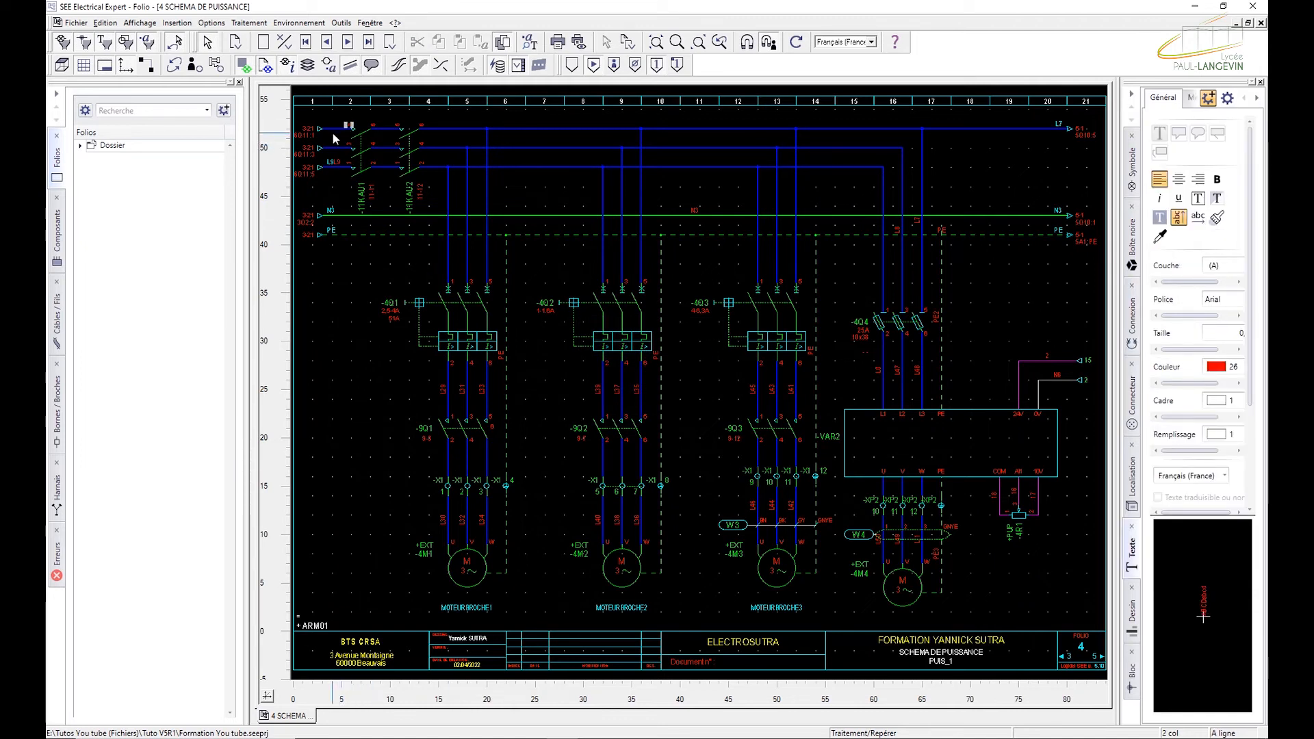
double_click(334, 128)
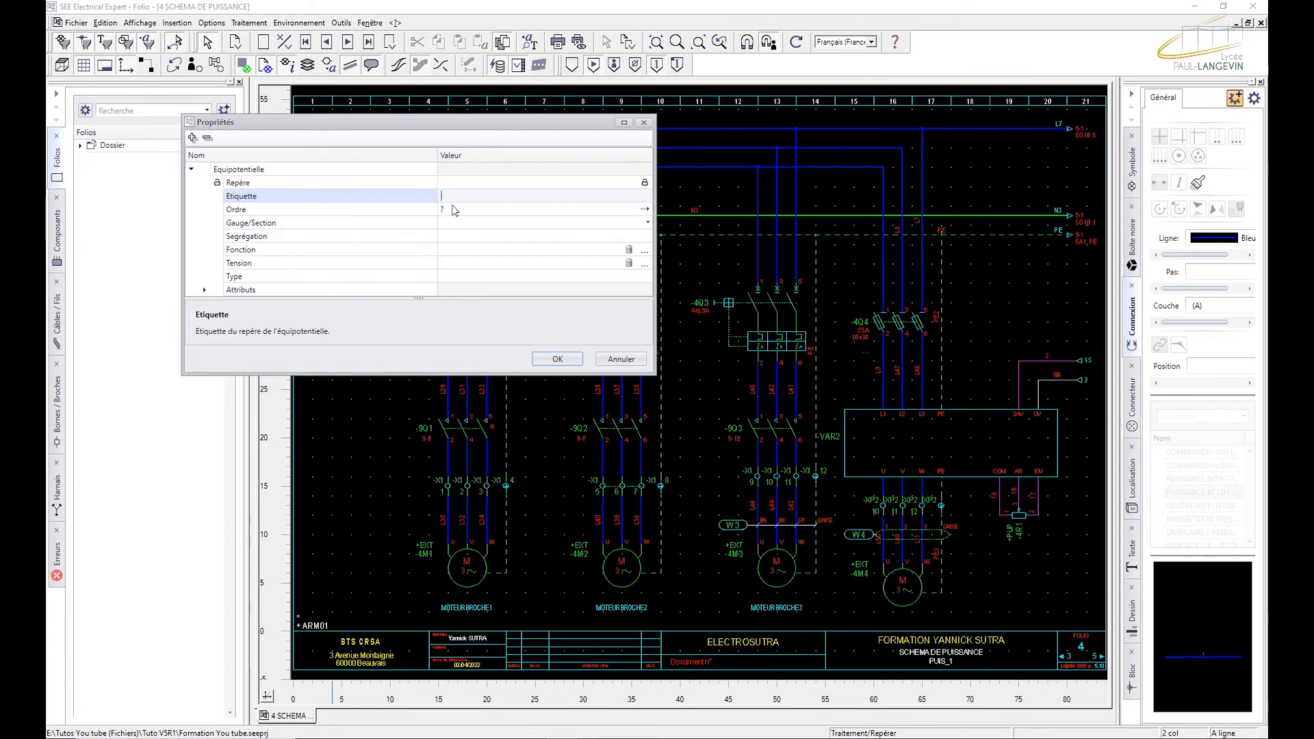
type("L100")
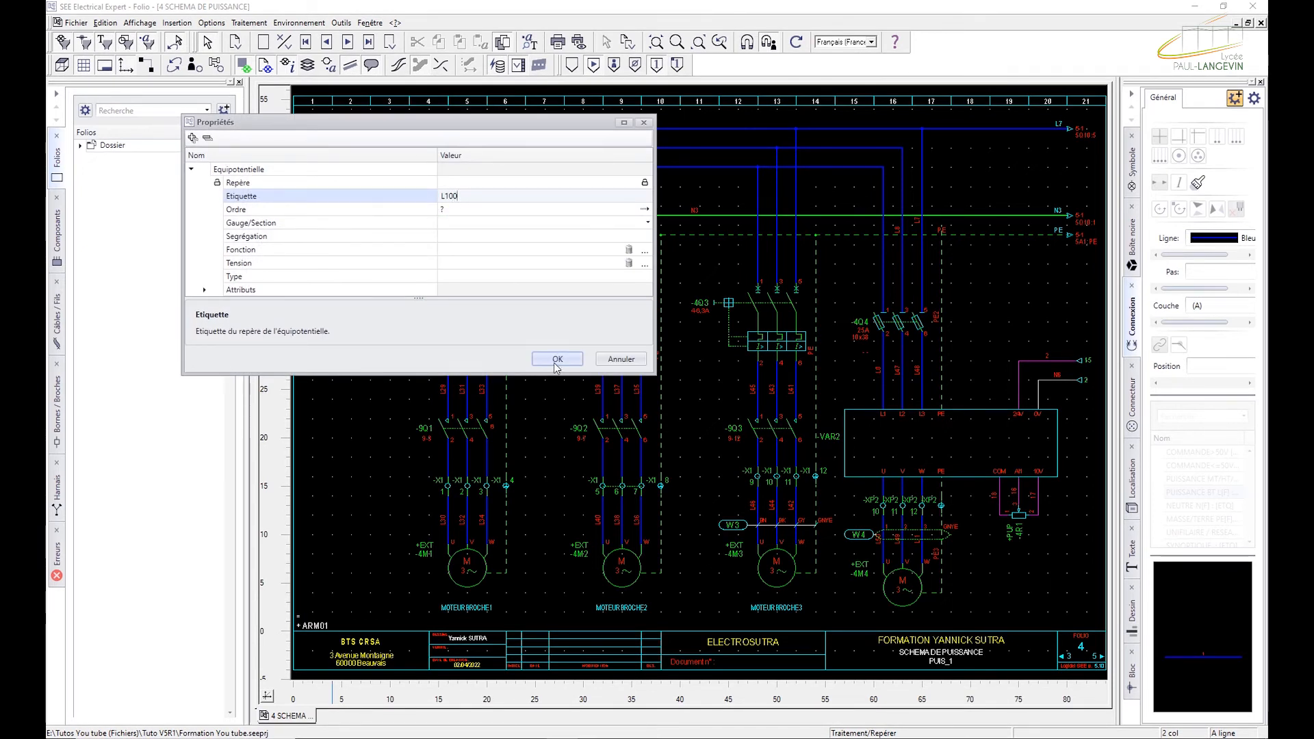
left_click(542, 358)
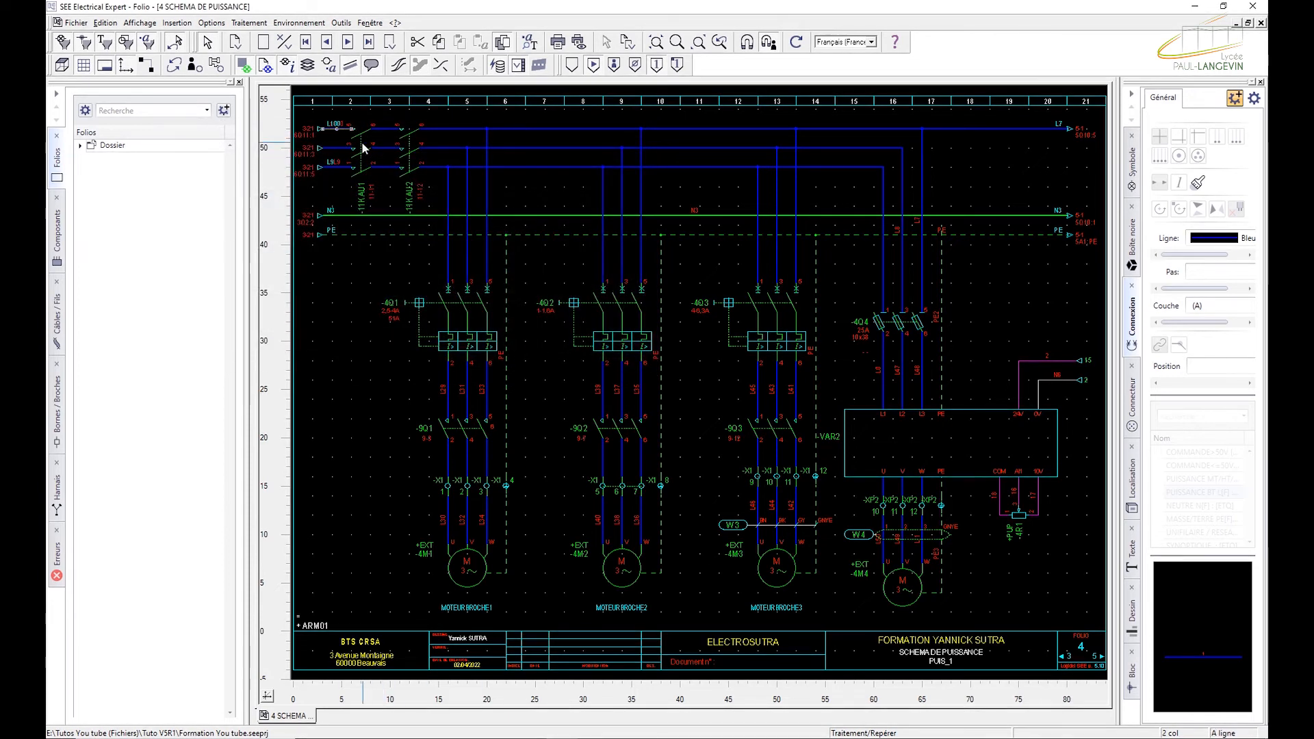
- Examine the Repère and its lock in the properties of the L100 incoming line
scroll(322, 131, "up", 3)
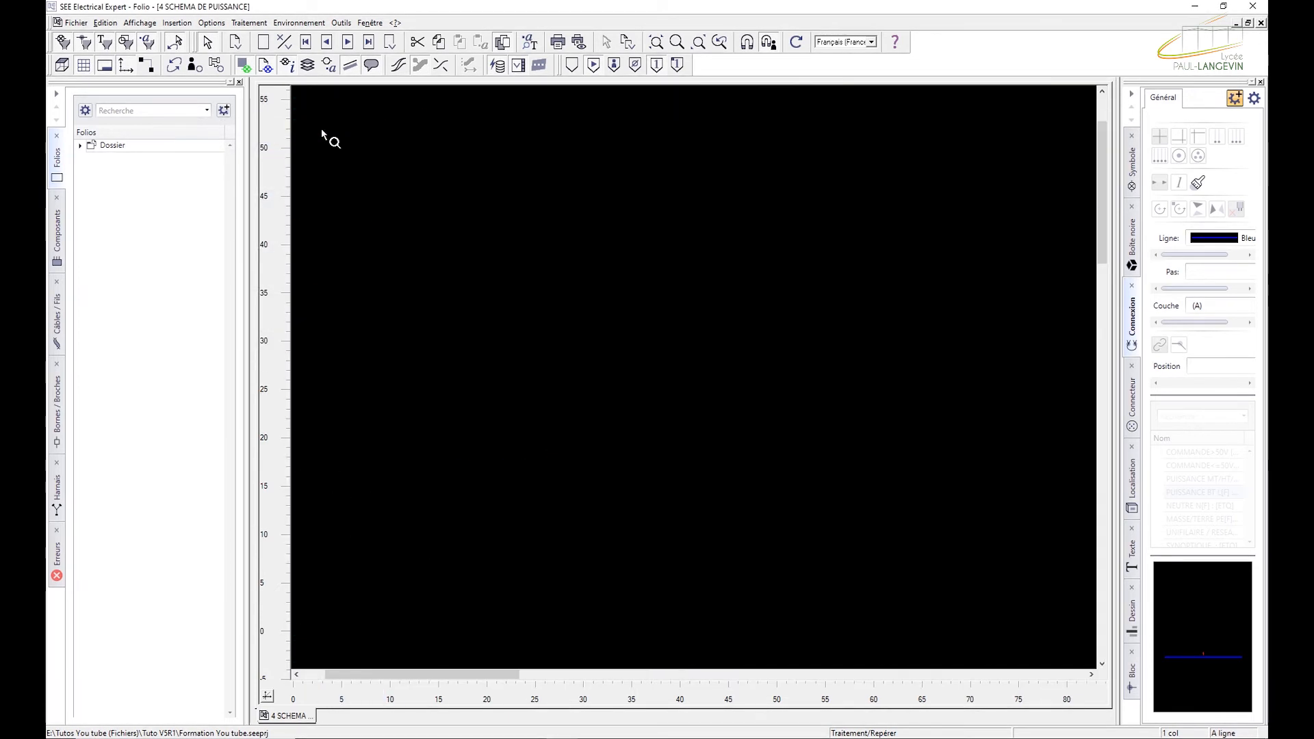
left_click(390, 117)
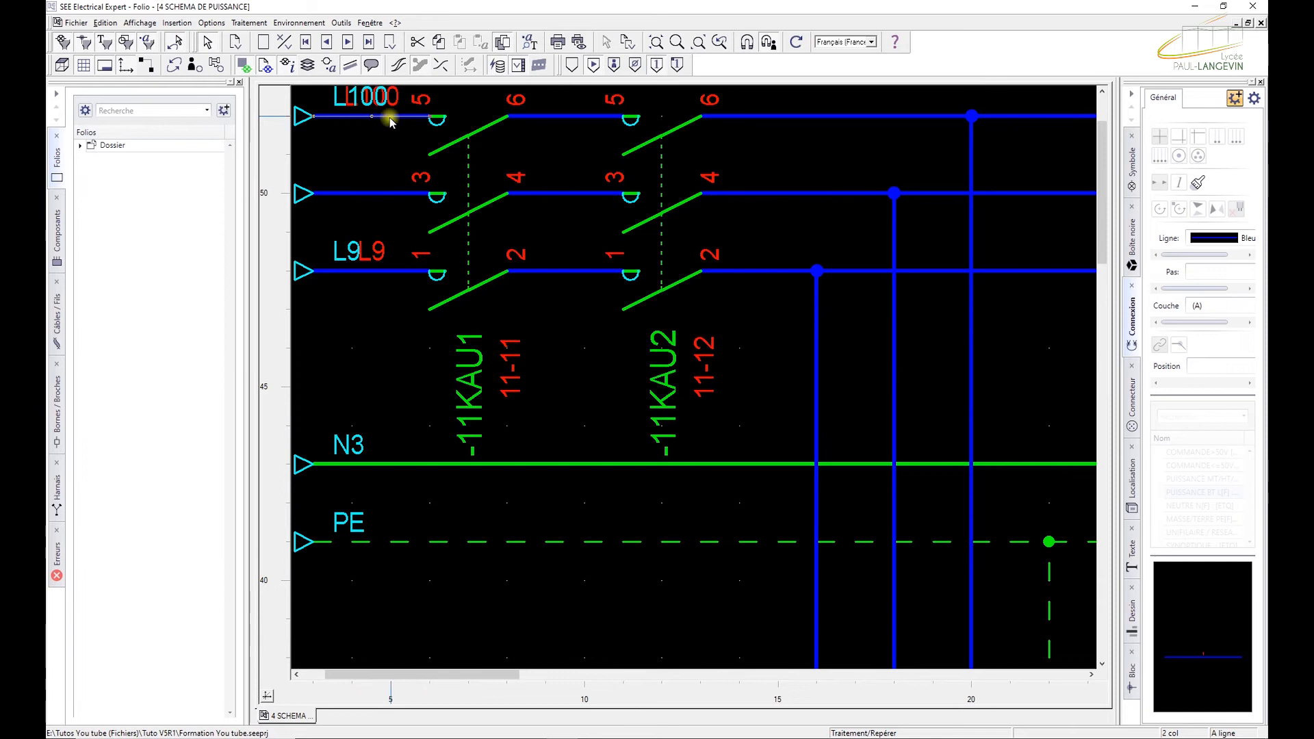
double_click(390, 119)
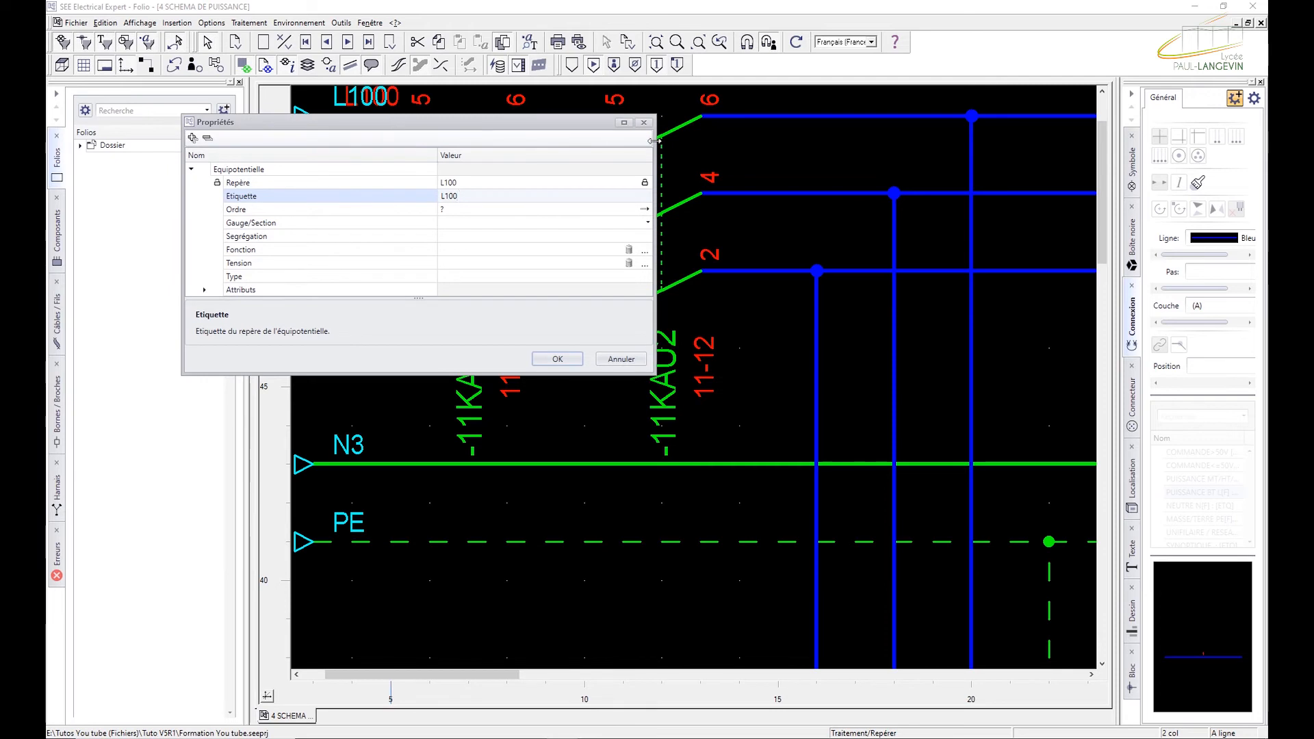
left_click(646, 183)
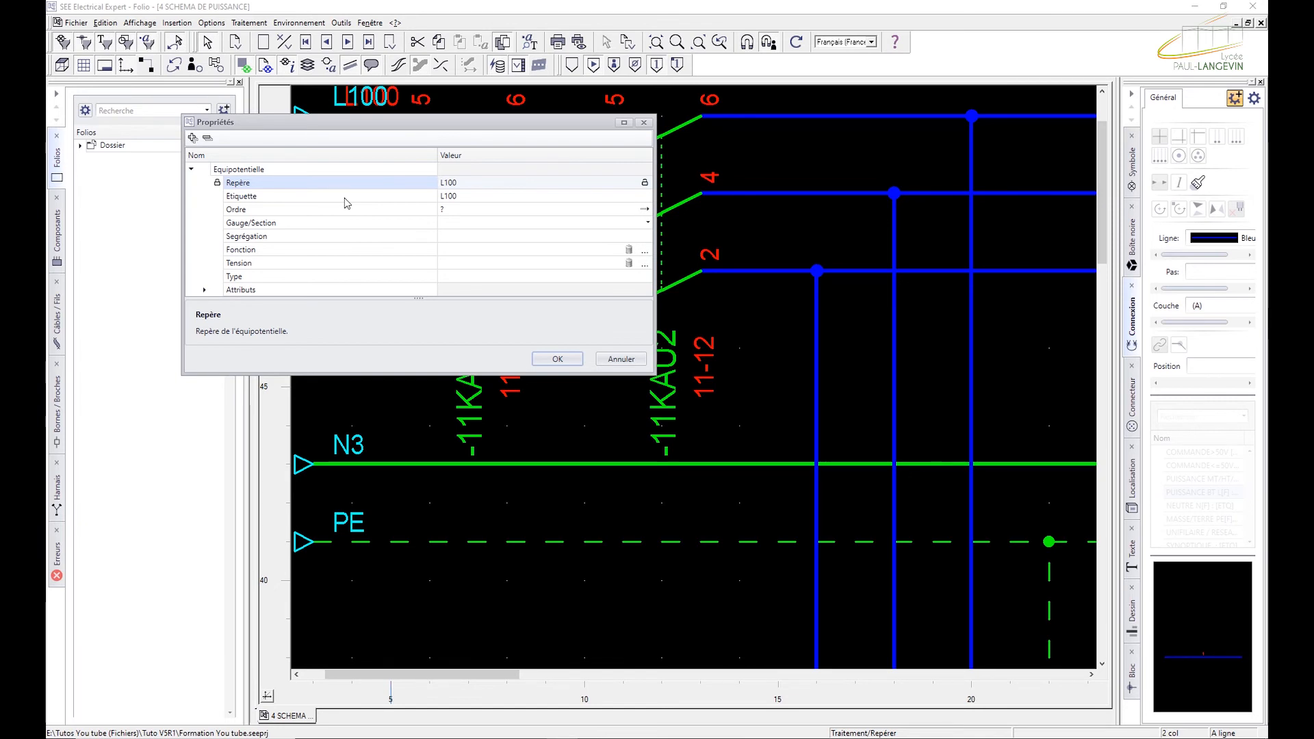
left_click(556, 359)
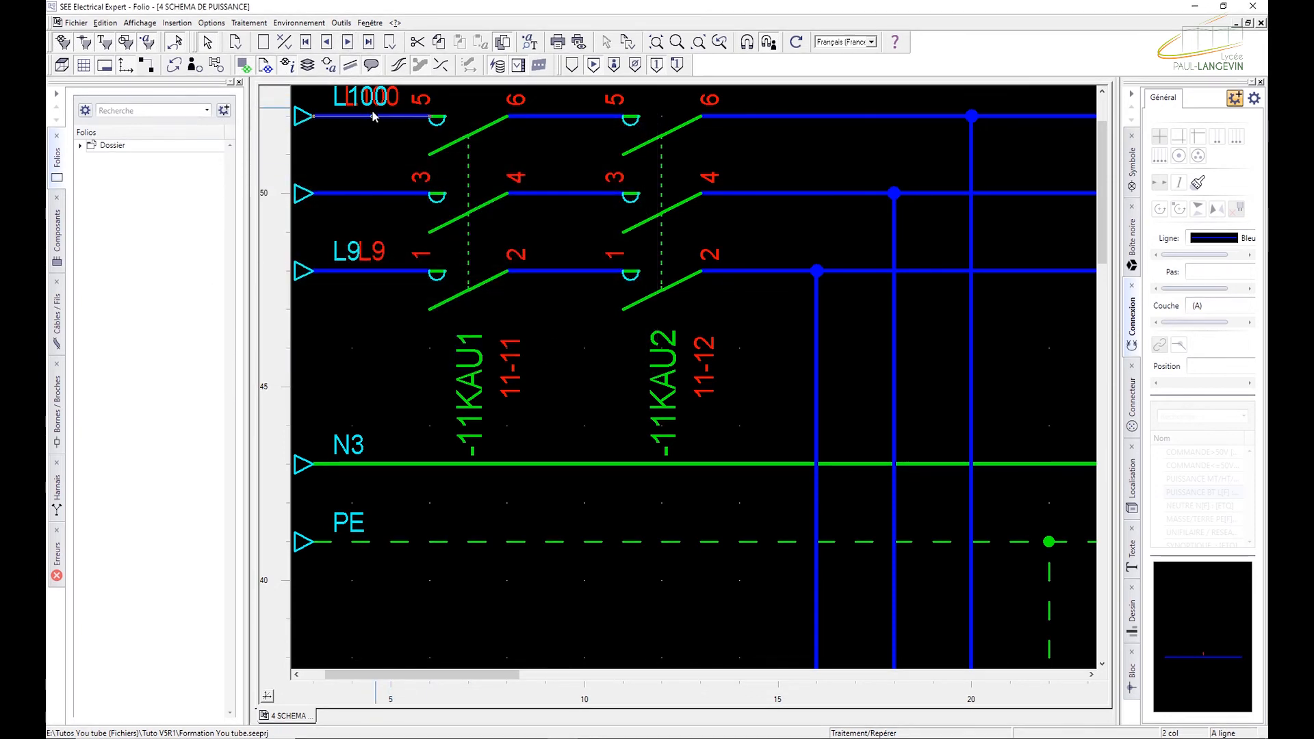
- Run Repérage for all unfrozen equipotential marks in the whole project, accept numbering despite the detected errors, and close the reports and dialog
left_click(342, 24)
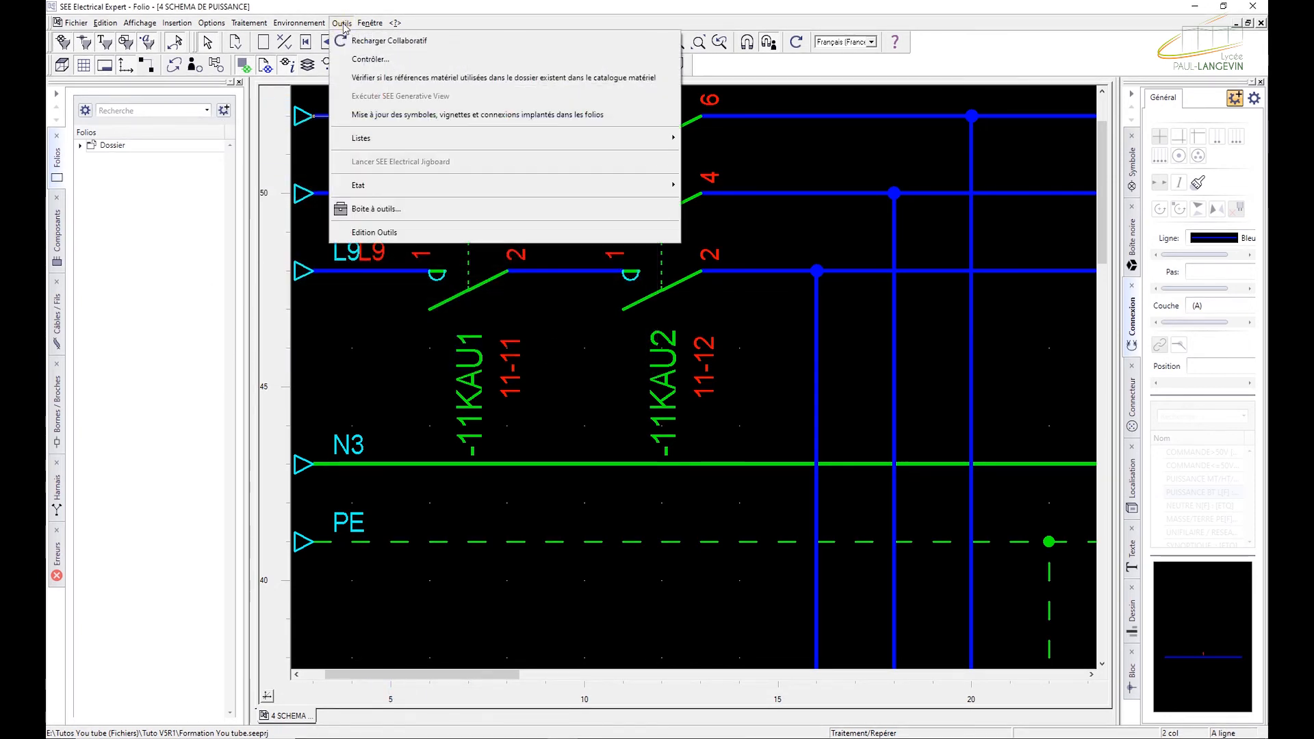
mouse_move(304, 27)
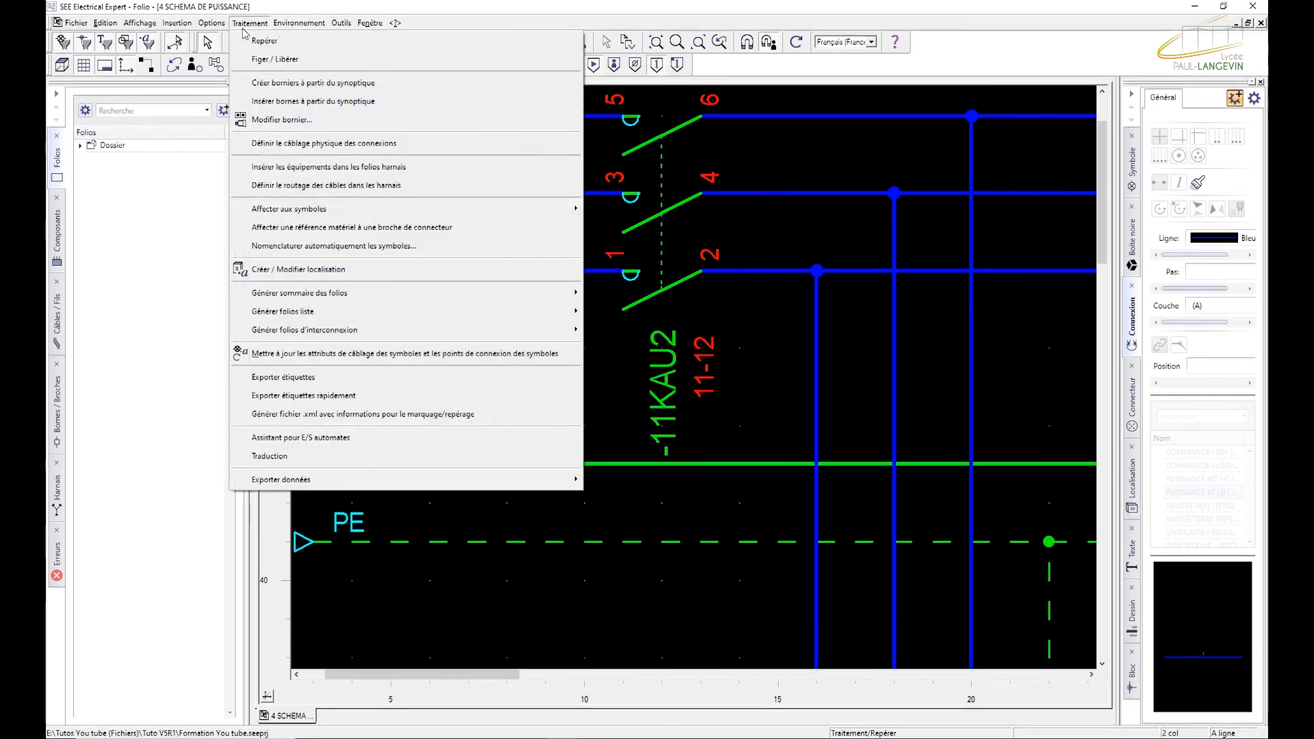
left_click(263, 41)
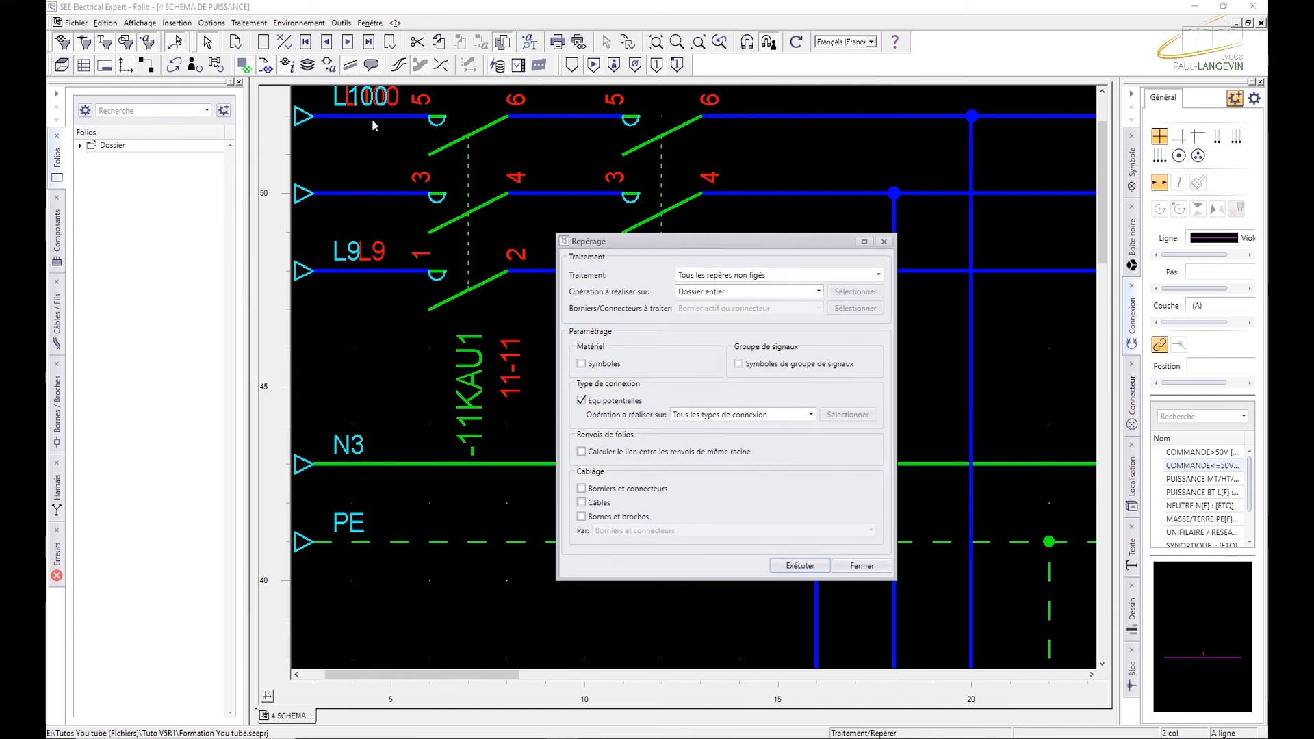
left_click(801, 568)
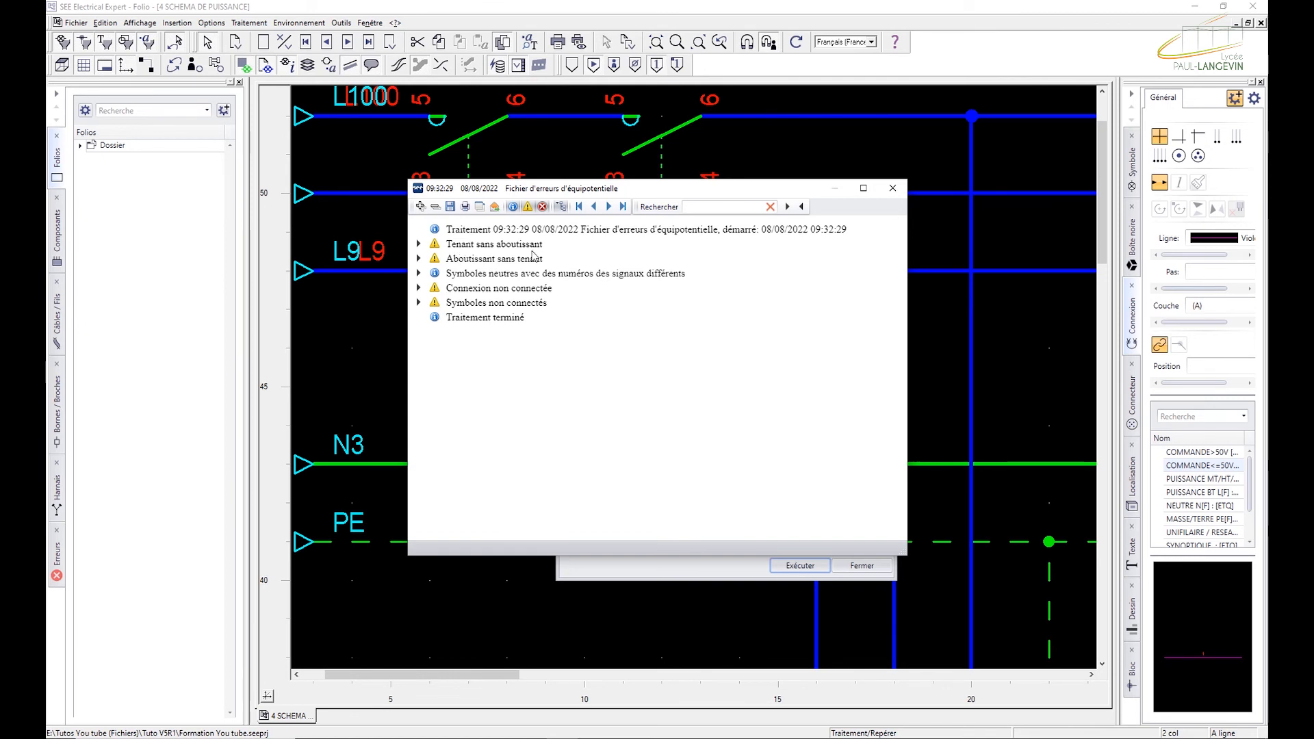
left_click(892, 191)
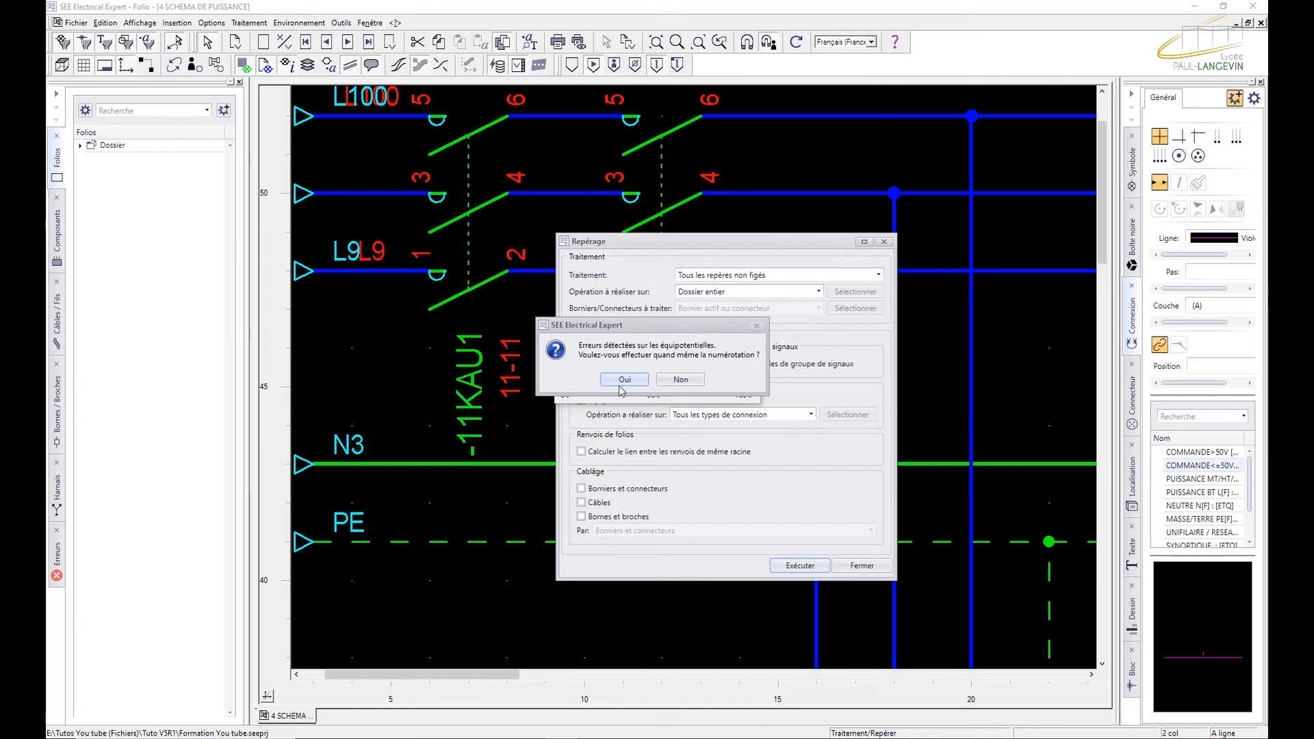
left_click(623, 380)
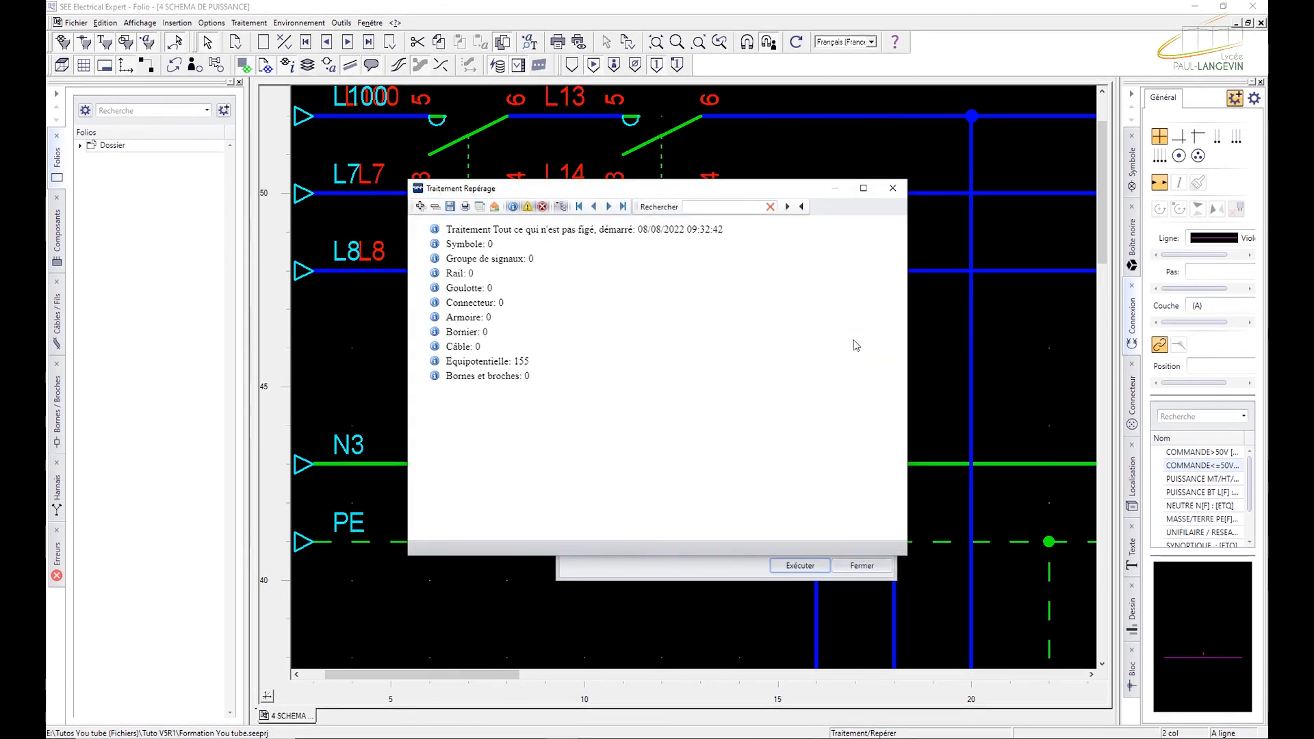
left_click(893, 188)
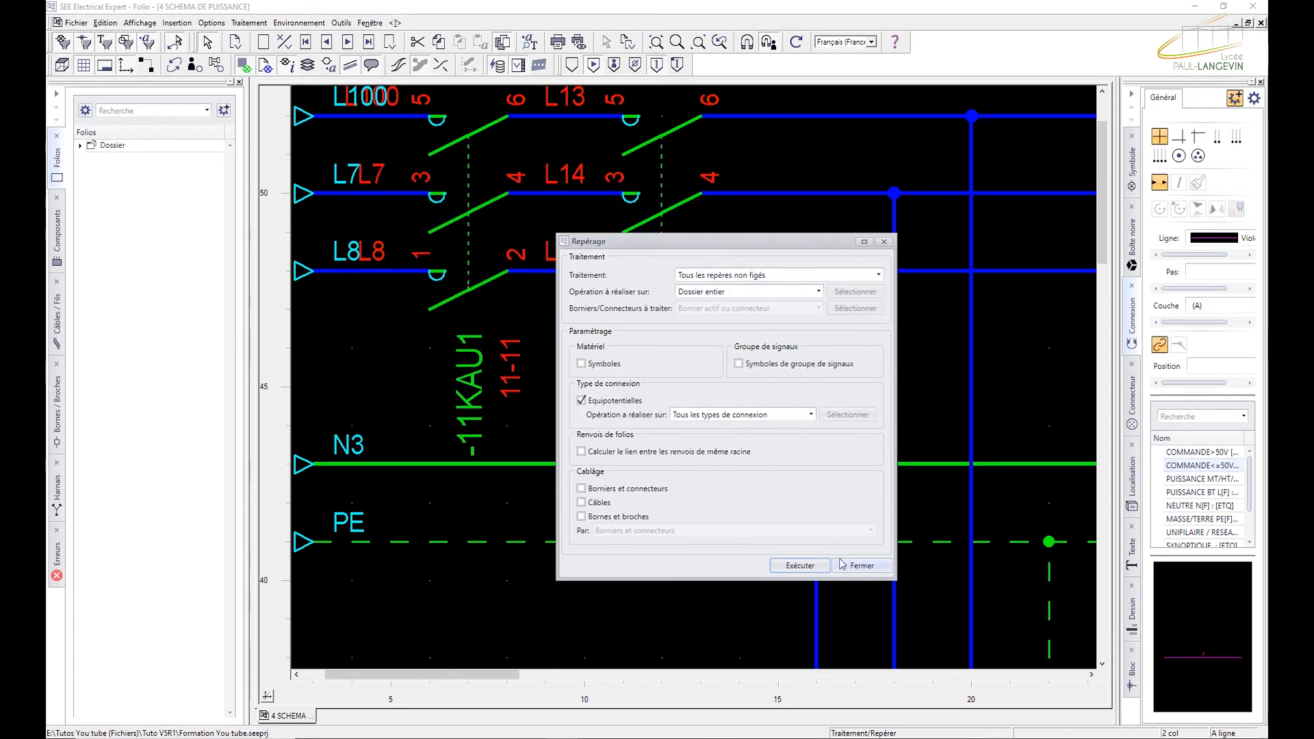
left_click(862, 566)
- Inspect the wire numbers around the incoming phase lines and contacts -11KAU1 and -11KAU2 on the power schematic
scroll(785, 410, "down", 3)
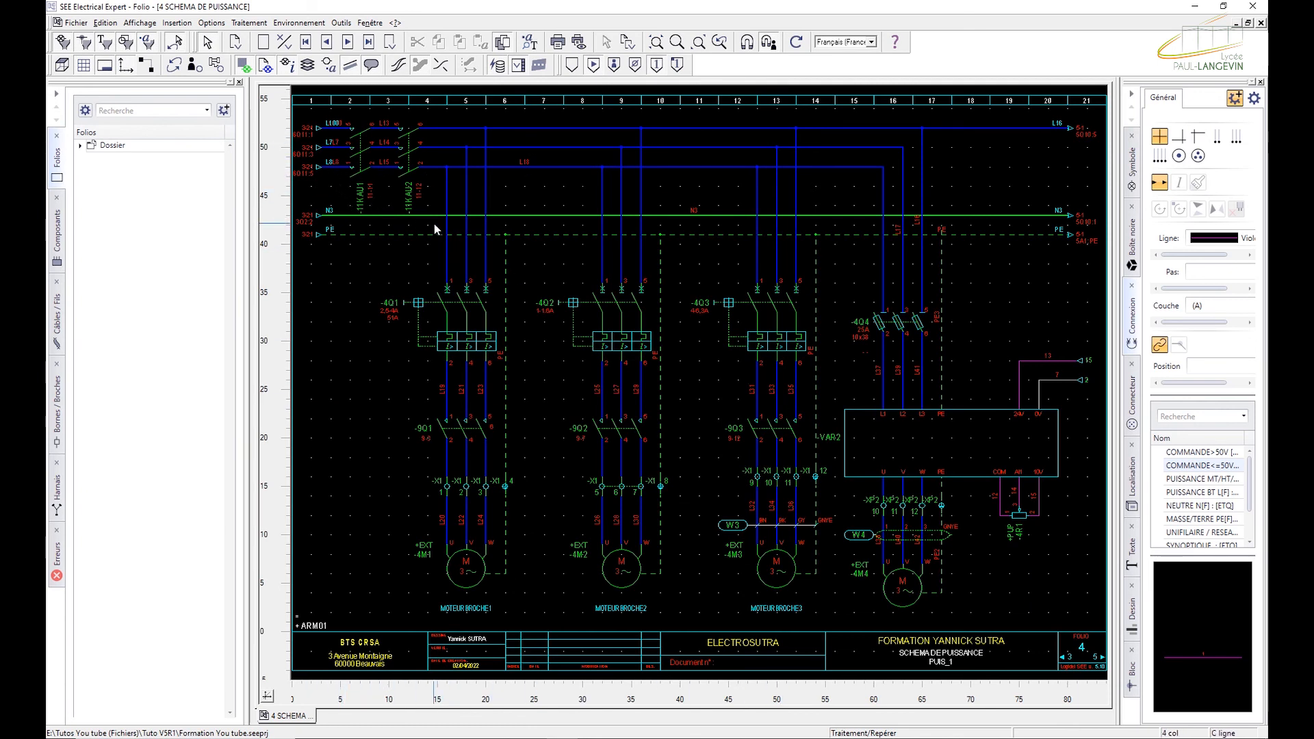
scroll(338, 147, "up", 3)
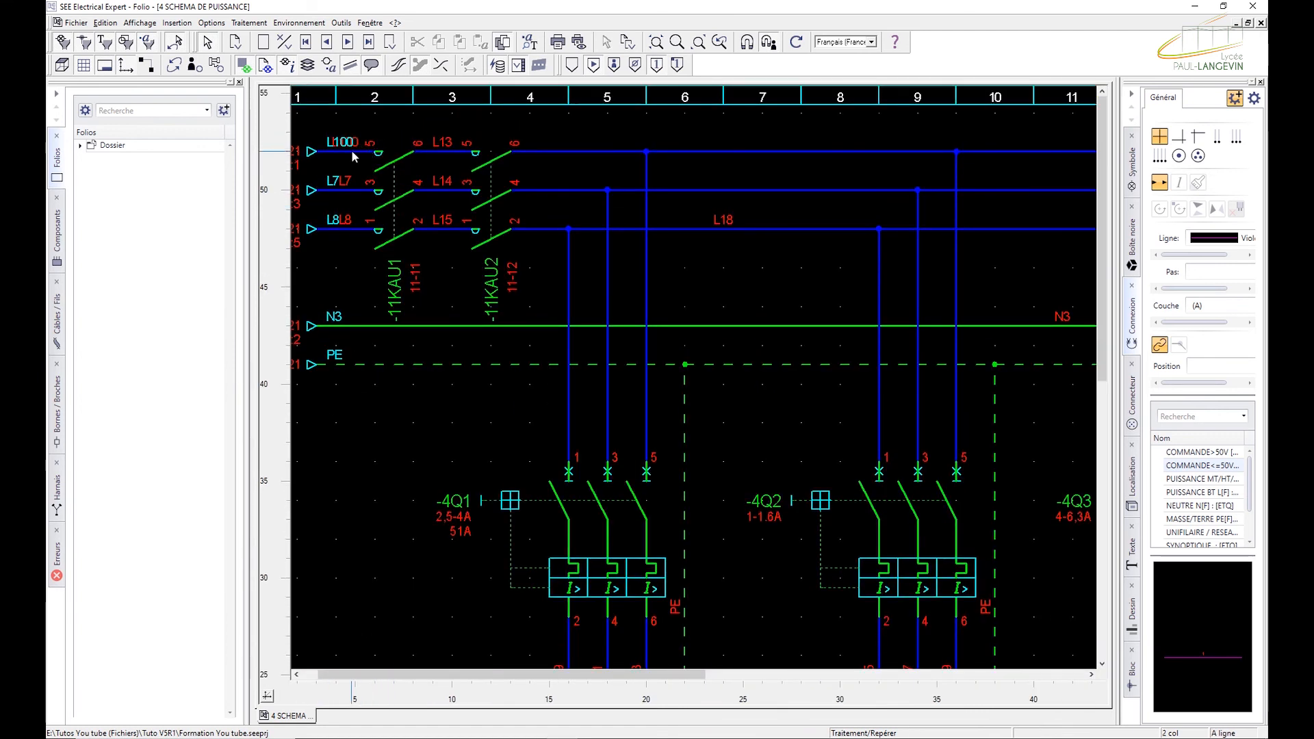
mouse_move(352, 153)
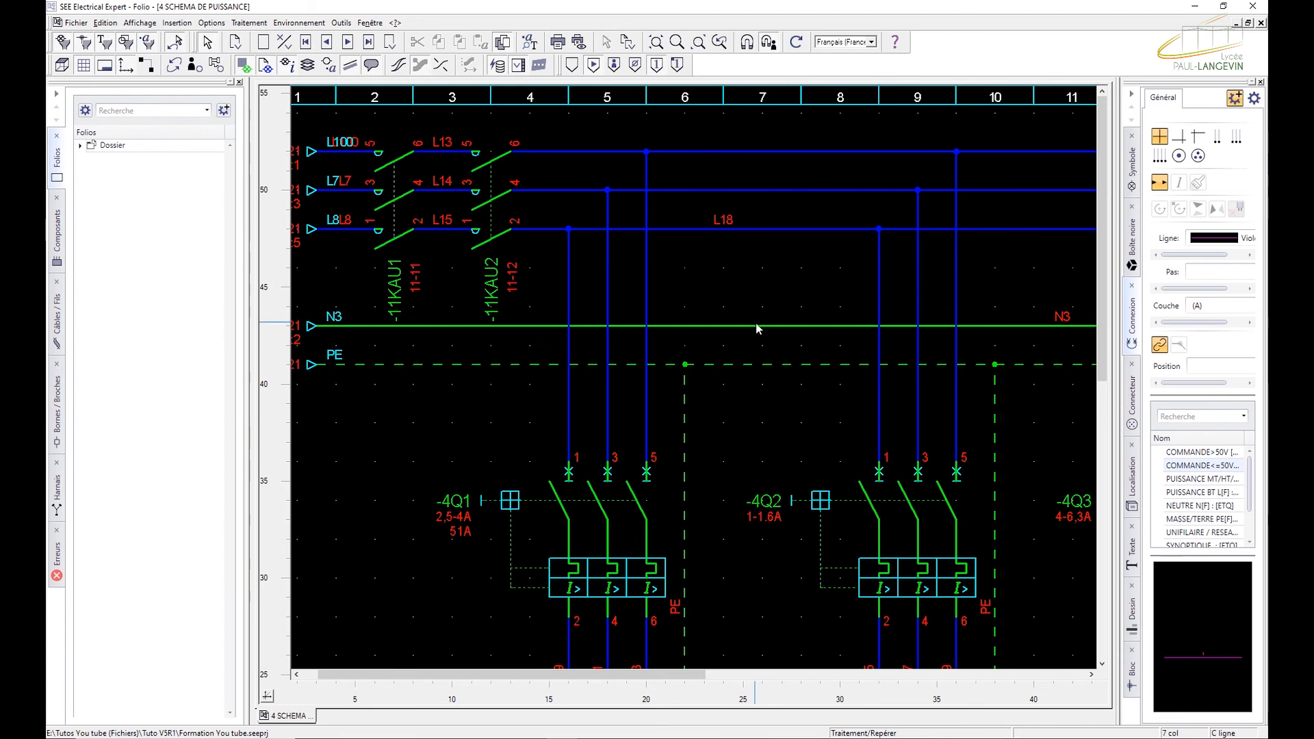
scroll(756, 317, "down", 3)
mouse_move(751, 321)
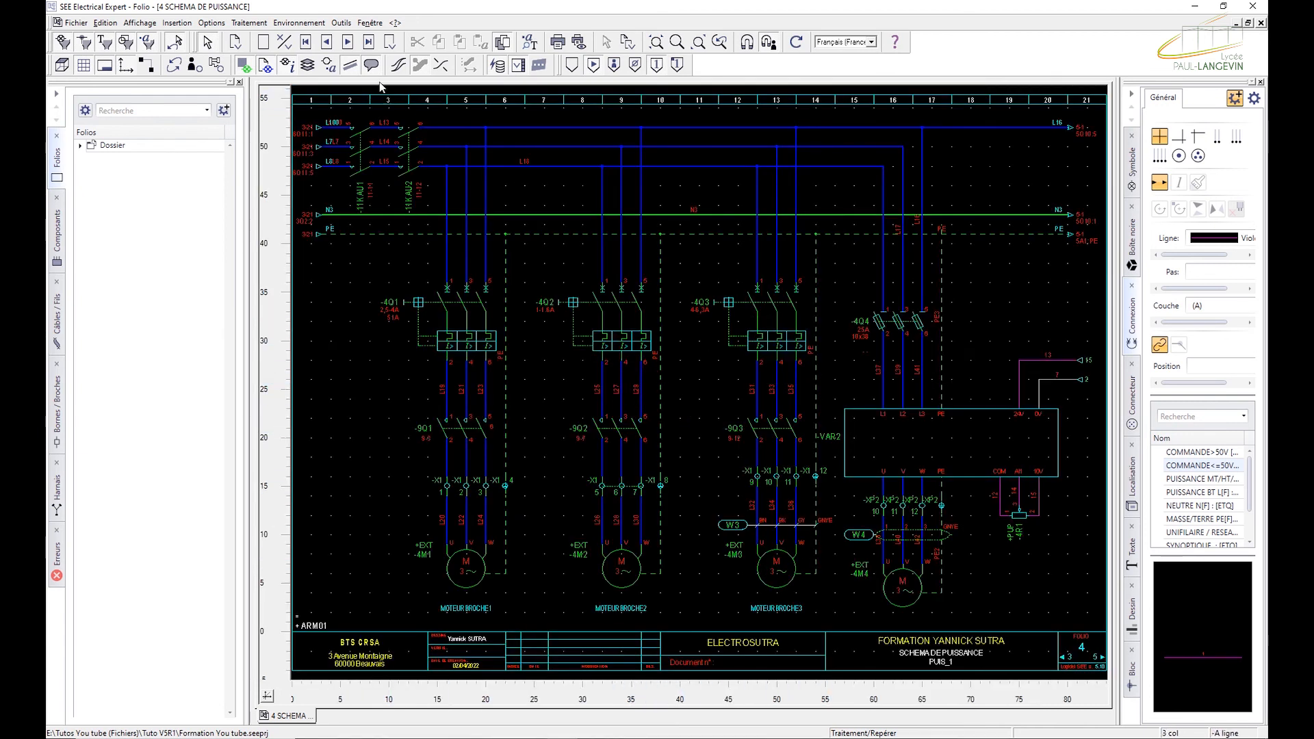
- Go to folio 3 DISTRIBUTION ENERGIE and view the information of power supply -3U1
left_click(325, 43)
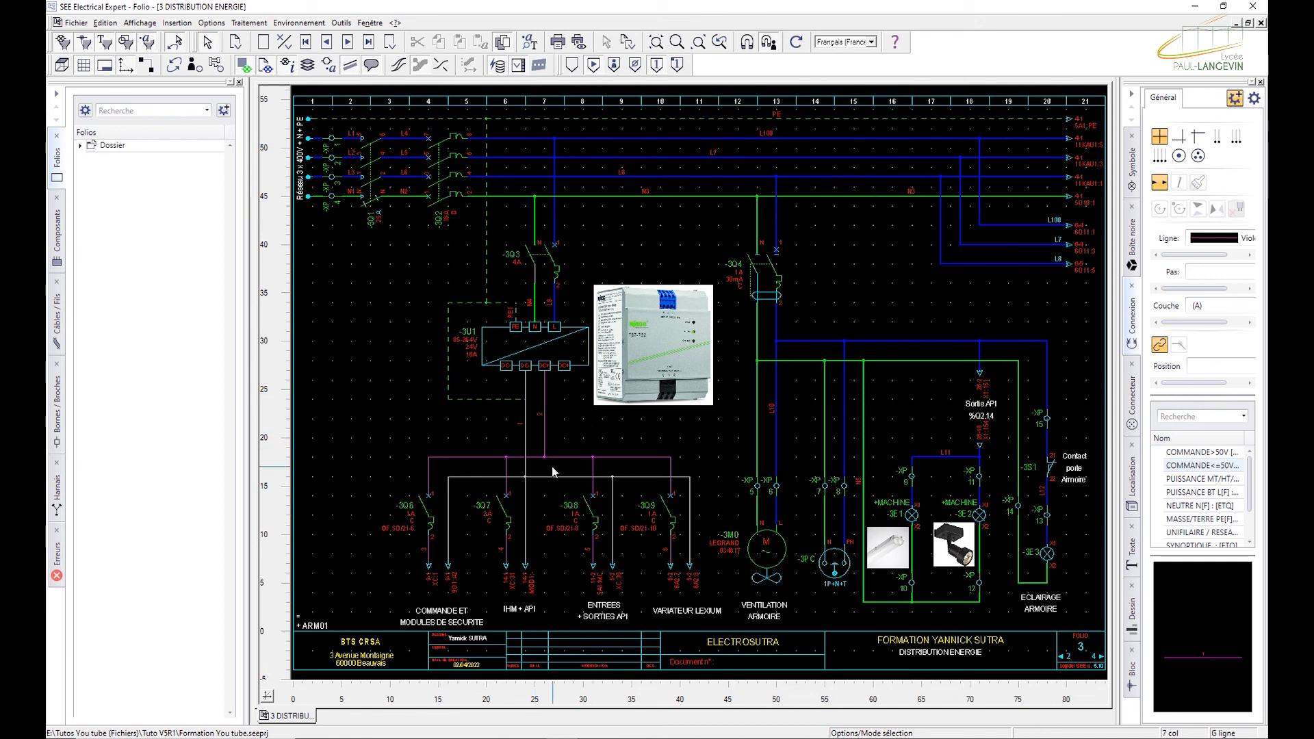
mouse_move(553, 465)
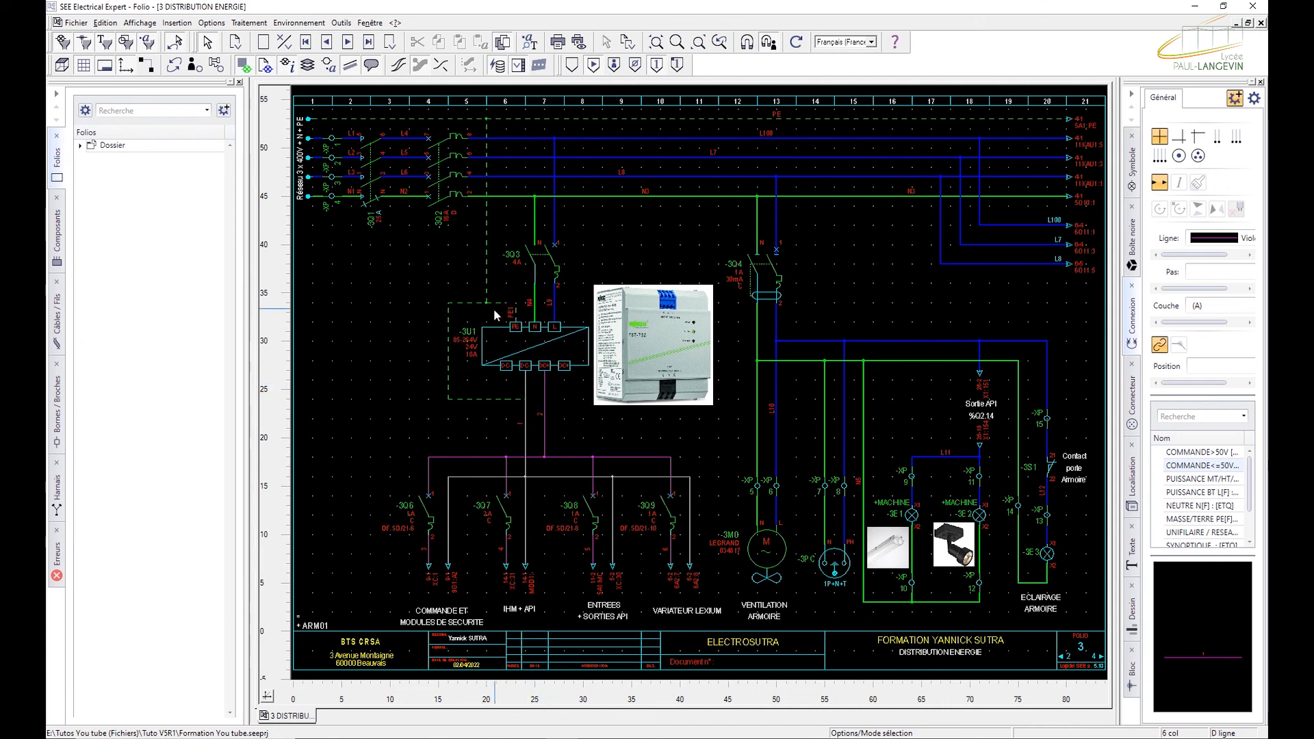
left_click(537, 339)
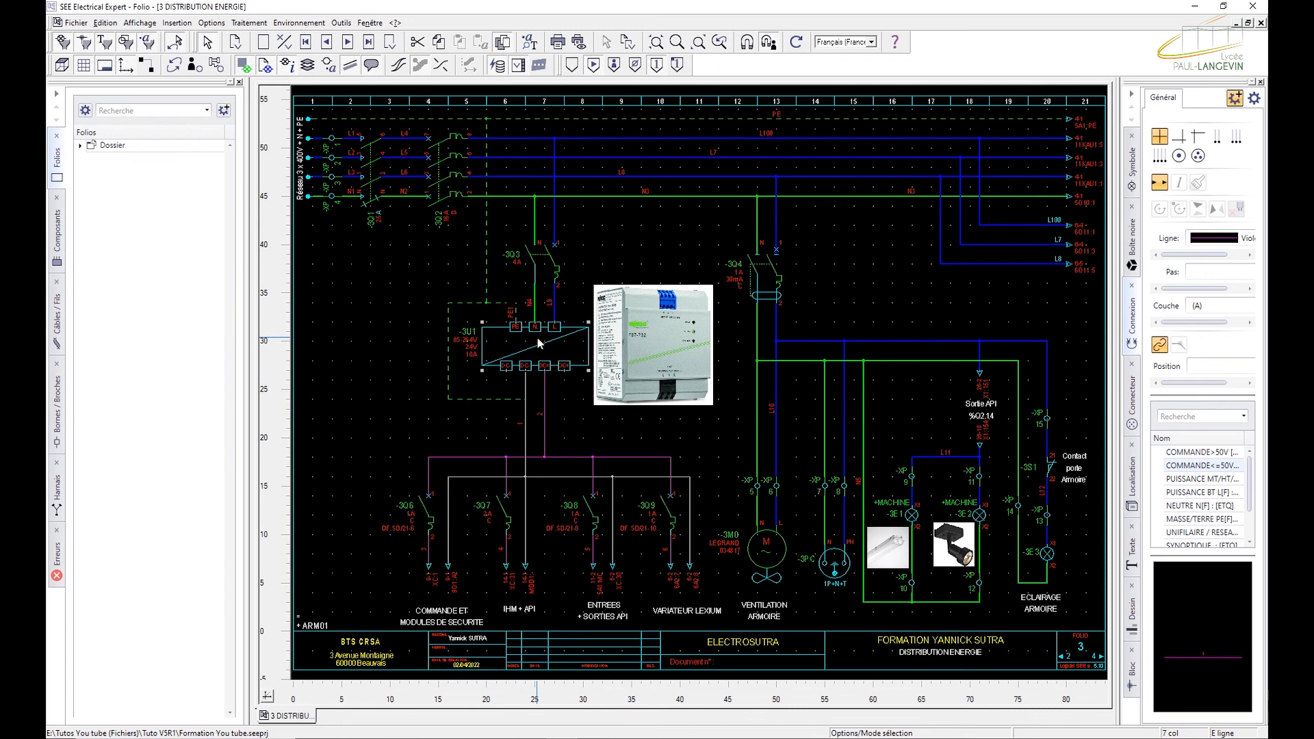
mouse_move(536, 337)
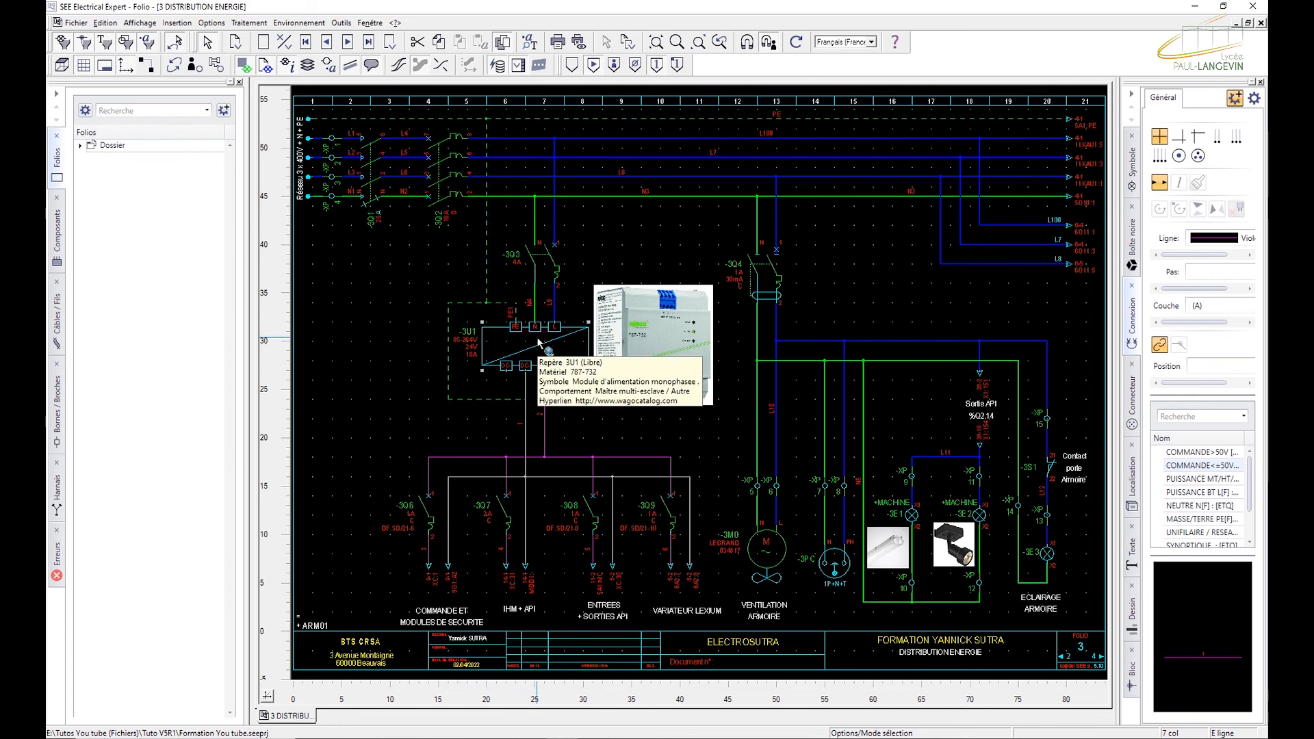